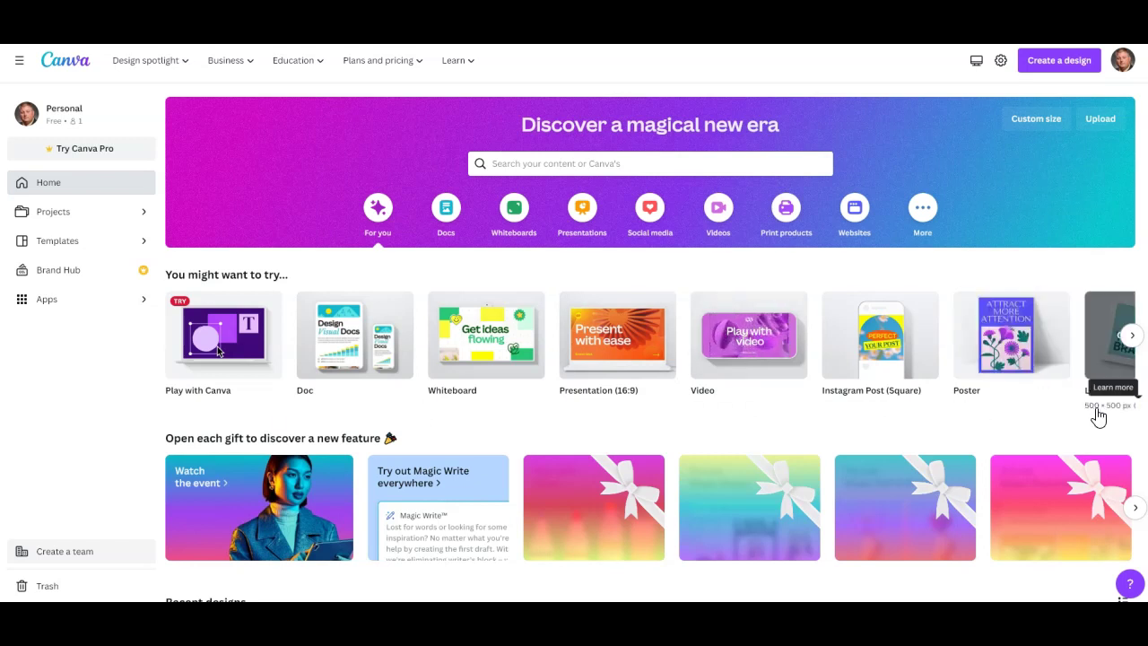
# - Open Create a design to start a new logo design
pyautogui.click(1053, 61)
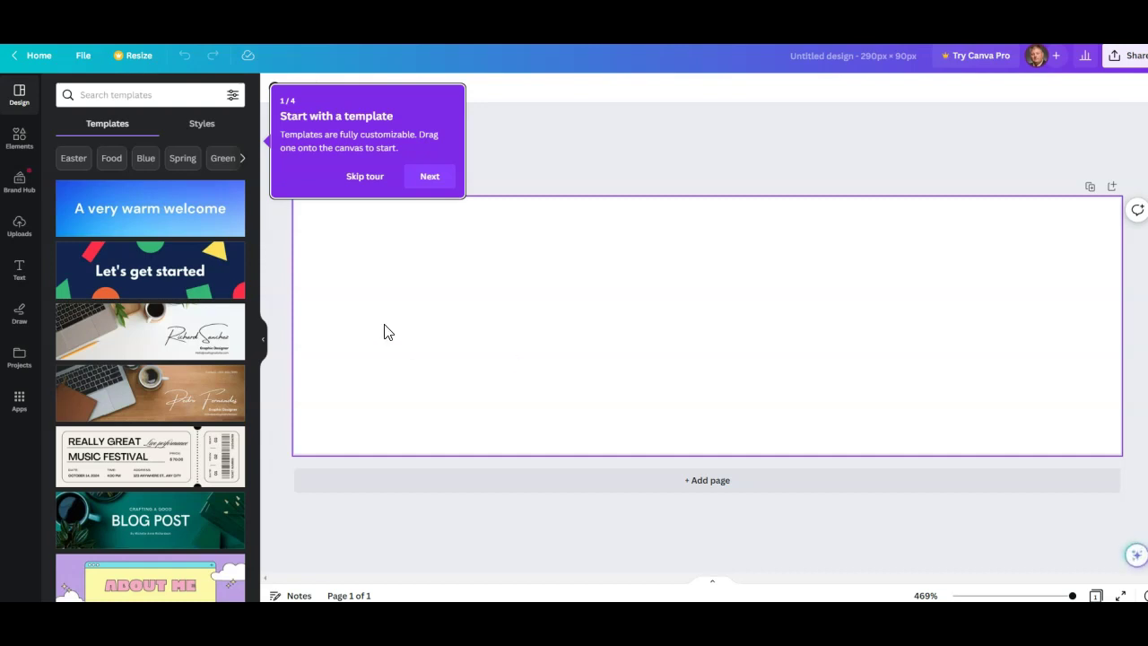
# - Dismiss the onboarding tour and browse the template suggestions beside the 290 × 90 px canvas
pyautogui.click(364, 179)
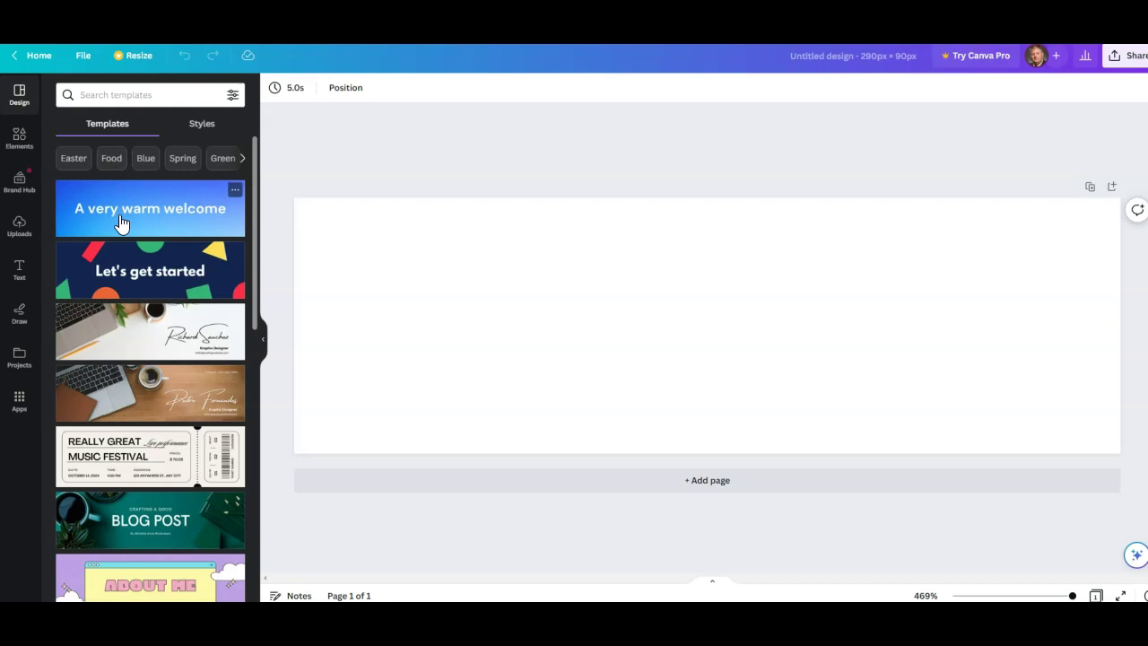
pyautogui.scroll(-5, 170, 279)
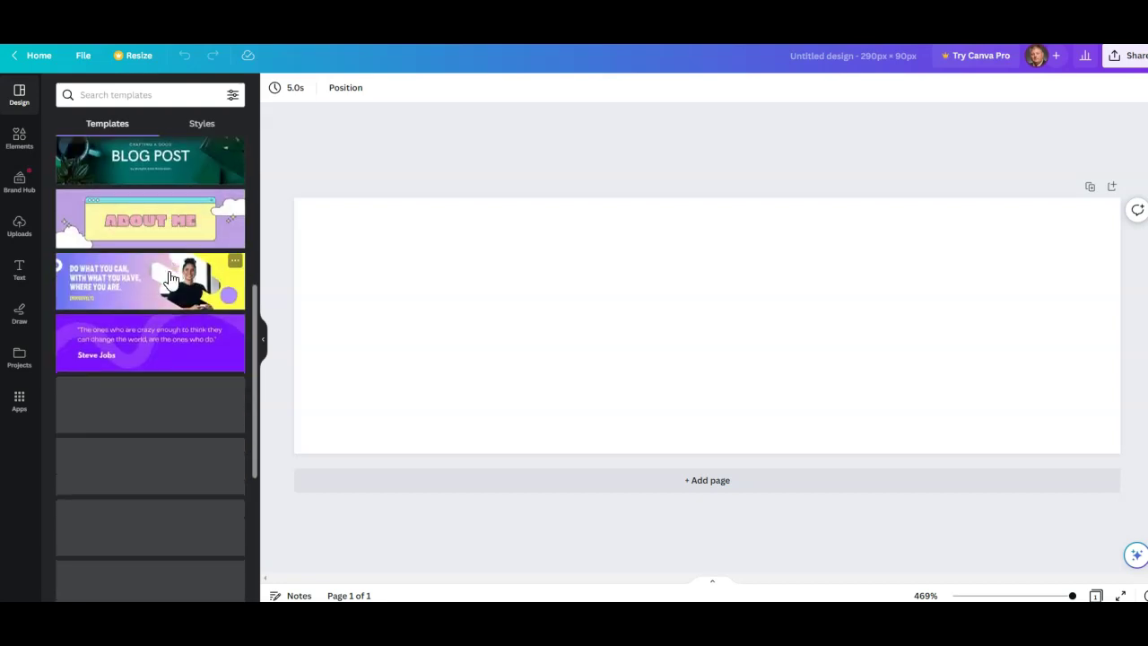
pyautogui.scroll(-2, 171, 279)
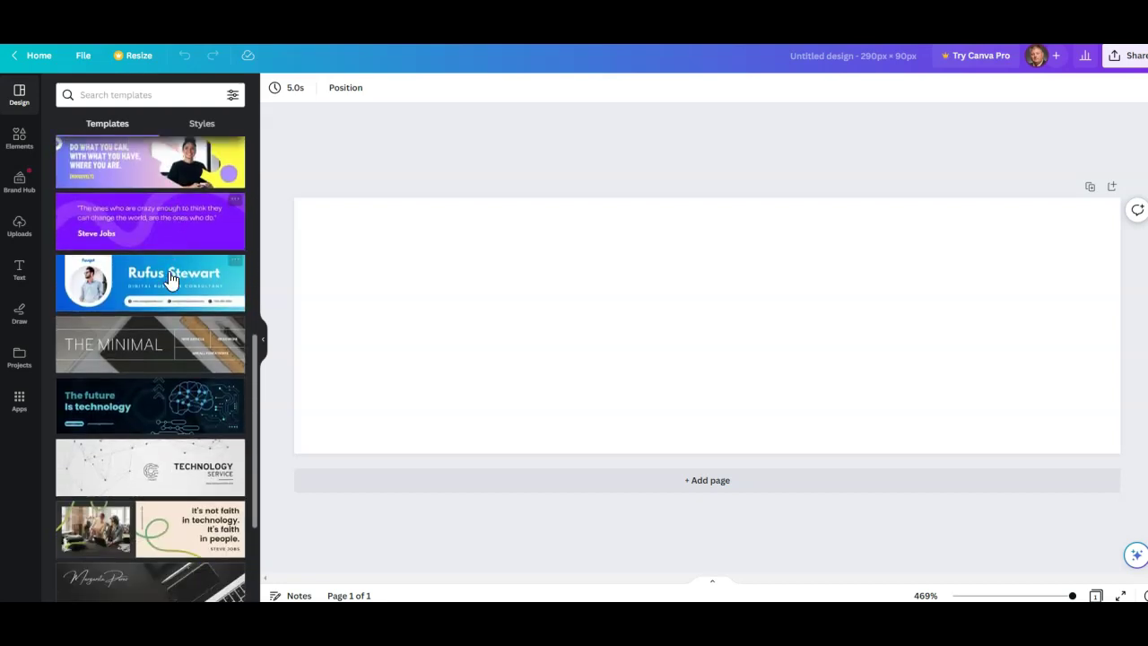
pyautogui.scroll(7, 169, 279)
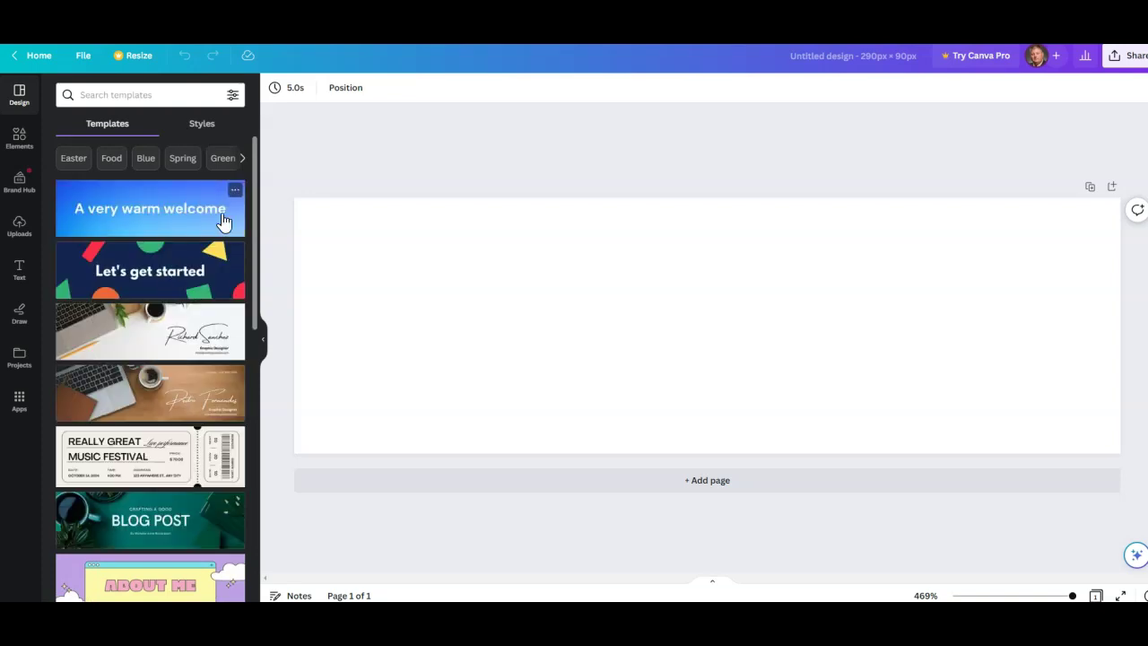
# - Place a heading on the page reading 'DIY Money', then capitalise it to 'DIY MONEY'
pyautogui.click(19, 267)
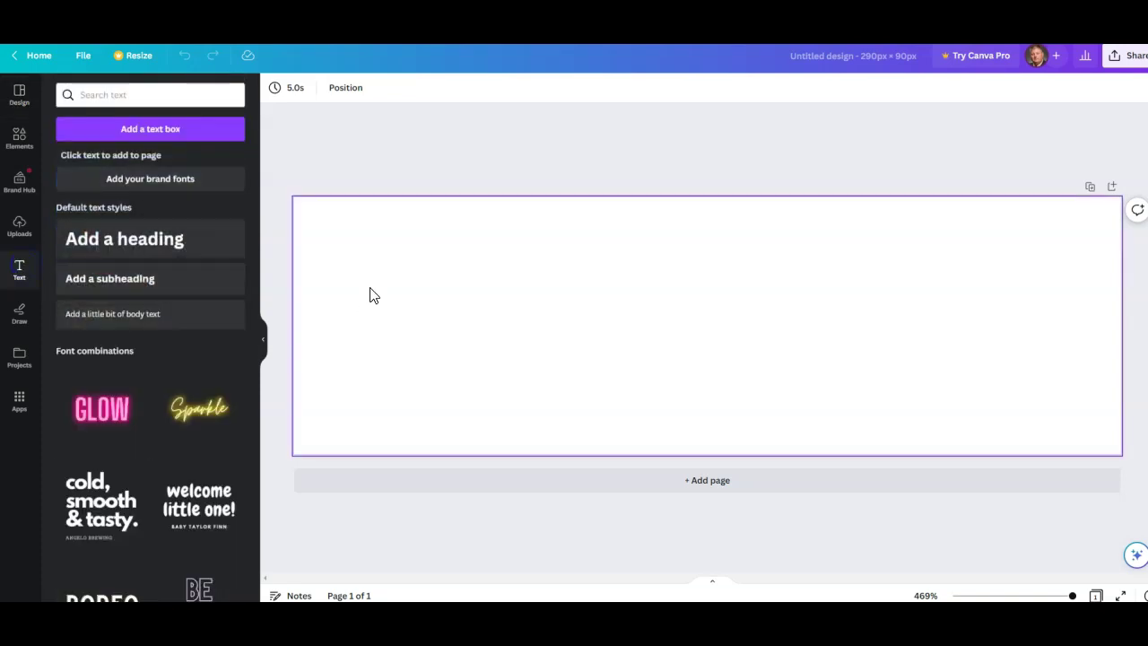
pyautogui.click(369, 286)
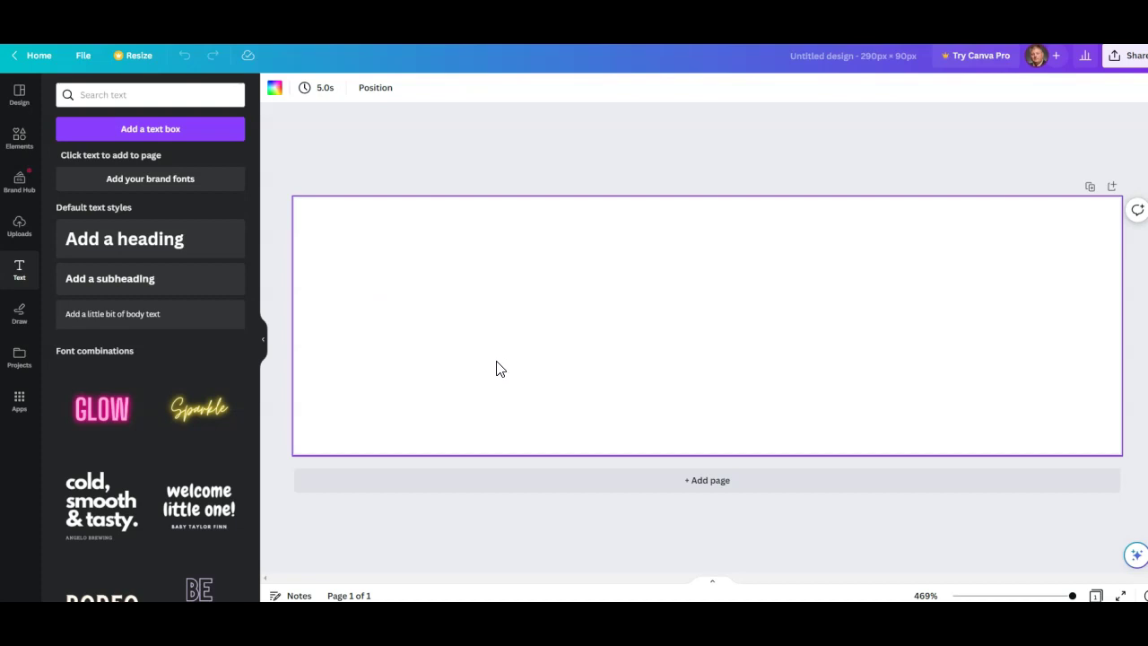
pyautogui.moveTo(138, 247); pyautogui.dragTo(445, 259)
pyautogui.write('D')
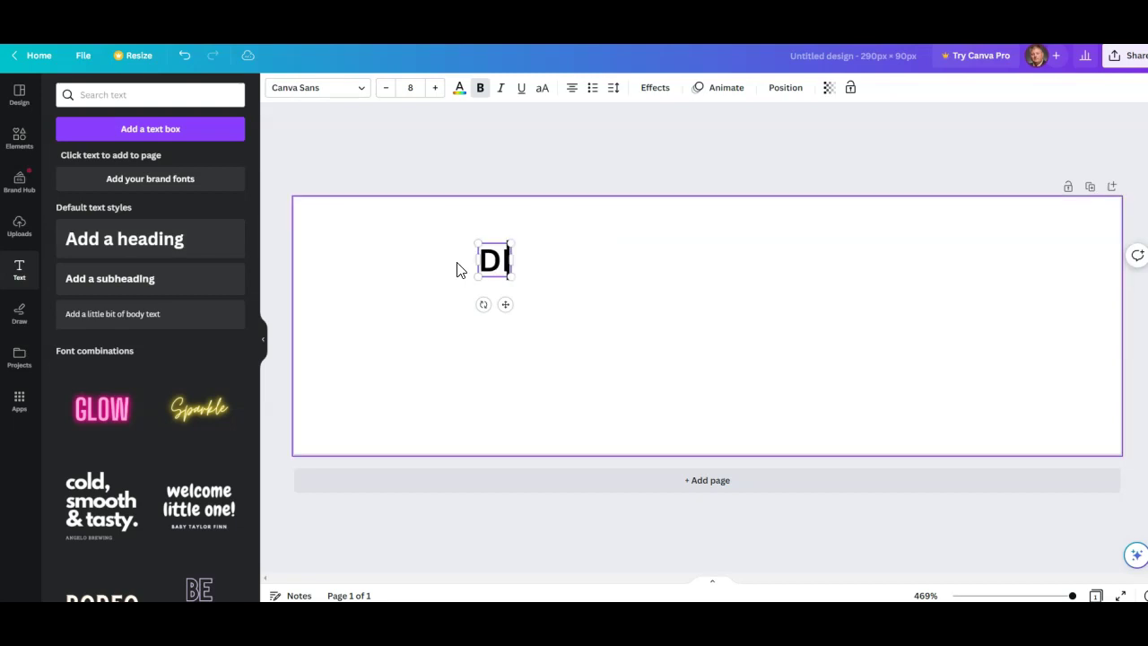
pyautogui.write('IY')
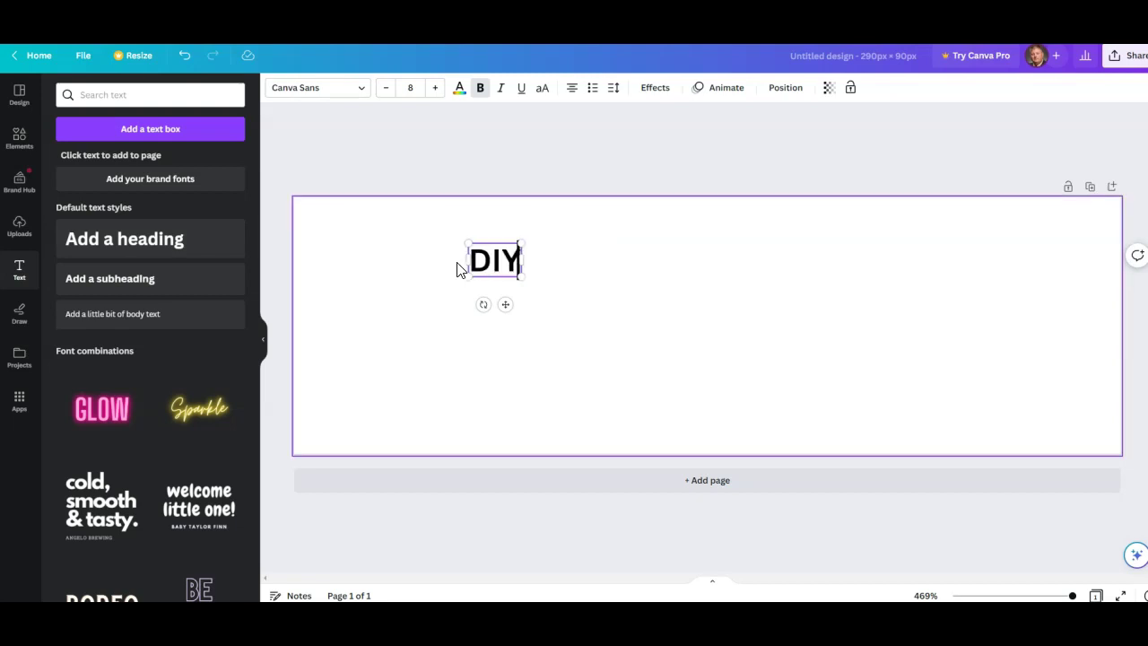
pyautogui.write(' Money')
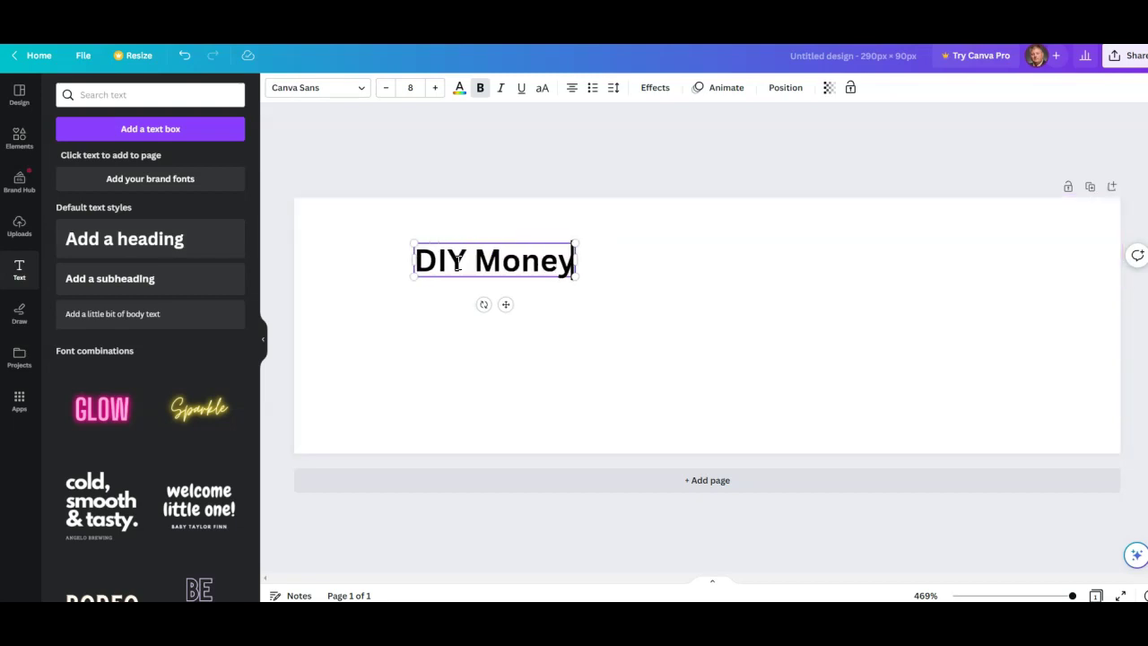
pyautogui.hotkey('shift', 'Left')
pyautogui.hotkey('shift', 'Left')
pyautogui.hotkey('shift', 'Left')
pyautogui.hotkey('shift', 'Left')
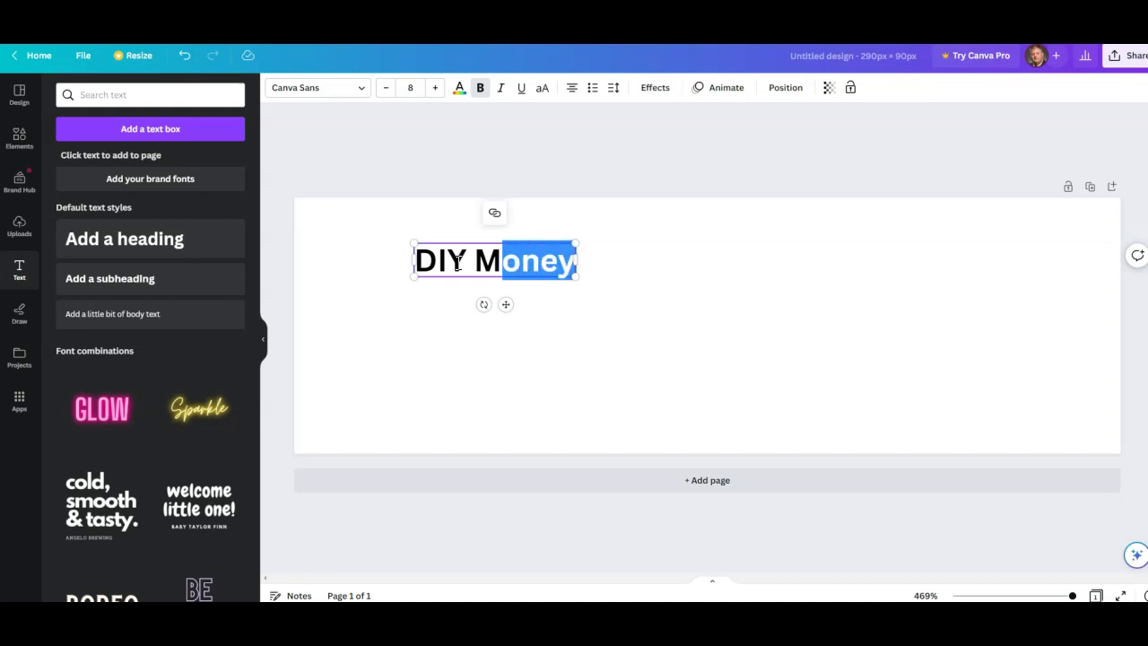
pyautogui.write('ONEY')
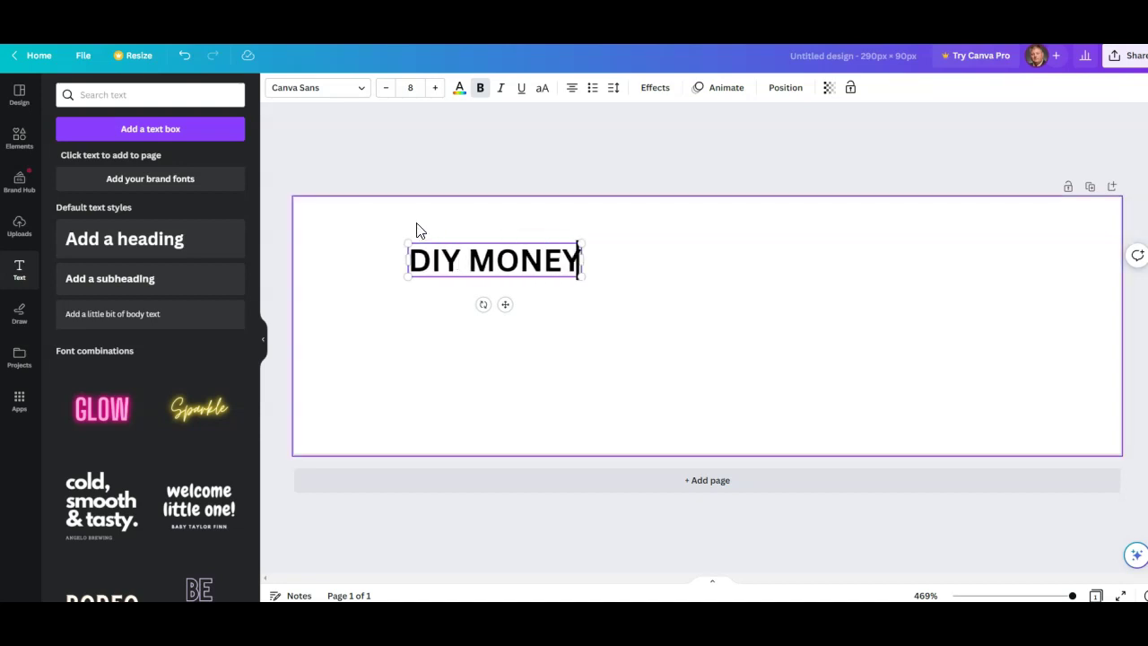
# - Add the yellow neon Sparkle text as 'Money' in Moontime script and delete the 'DIY MONEY' heading
pyautogui.click(201, 408)
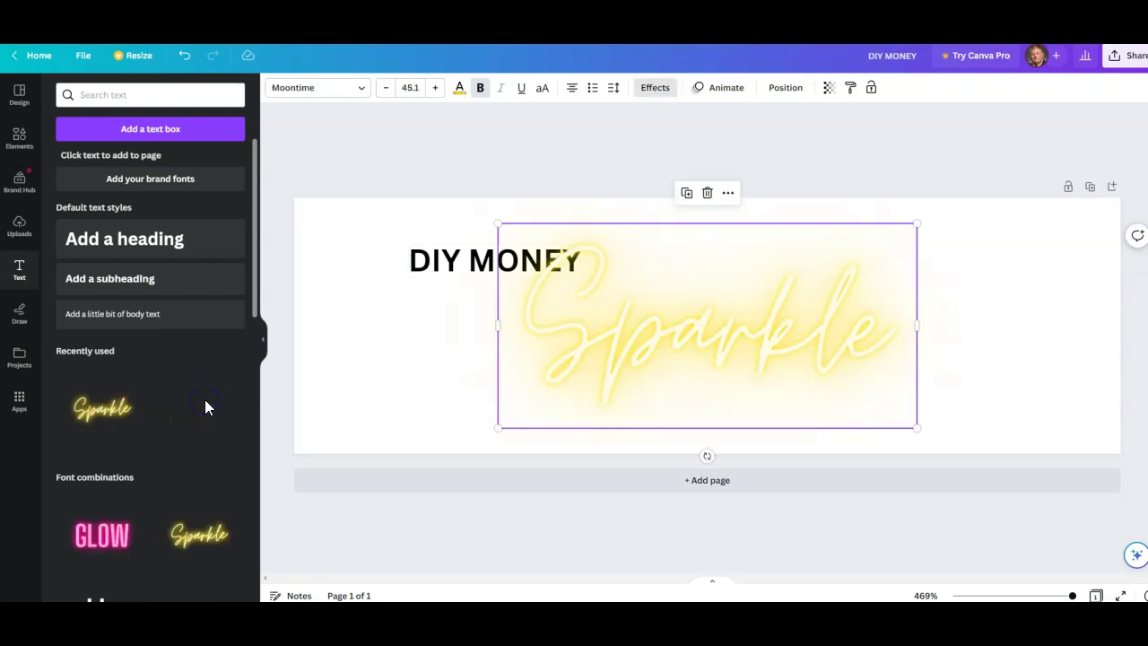
pyautogui.doubleClick(688, 344)
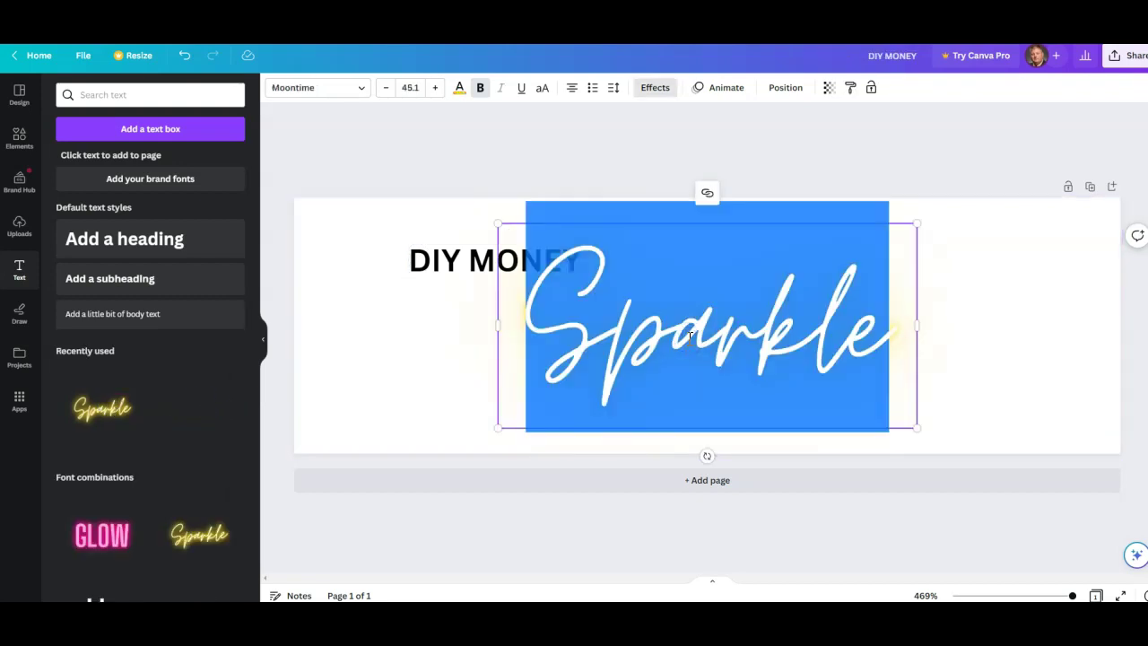
pyautogui.write('Money')
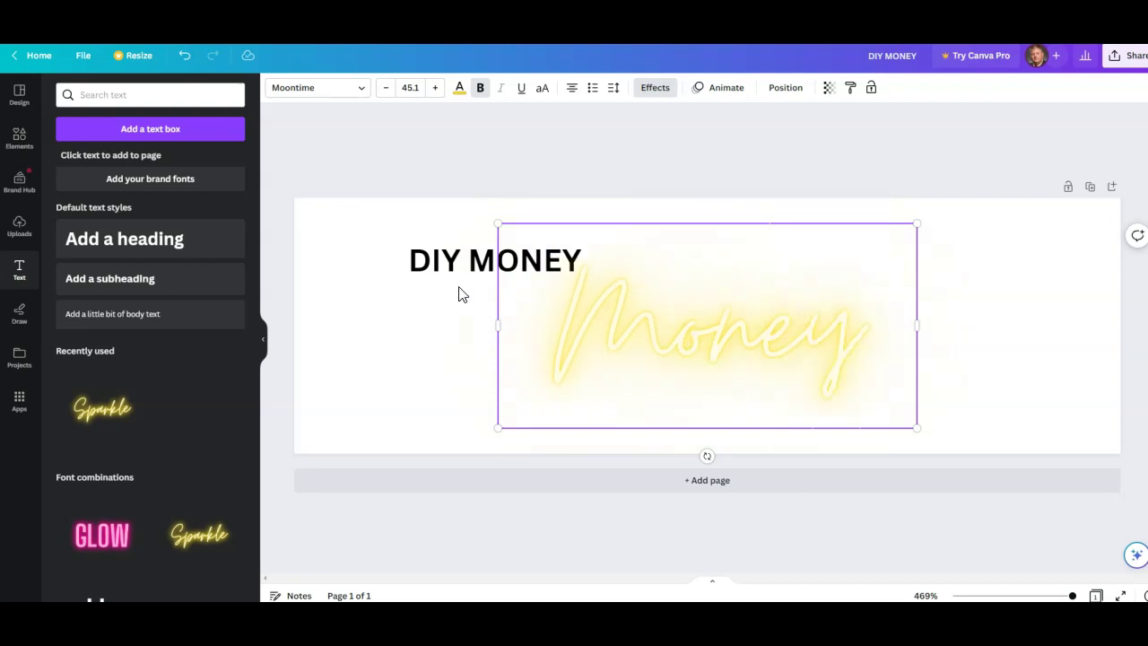
pyautogui.click(431, 264)
pyautogui.press('Delete')
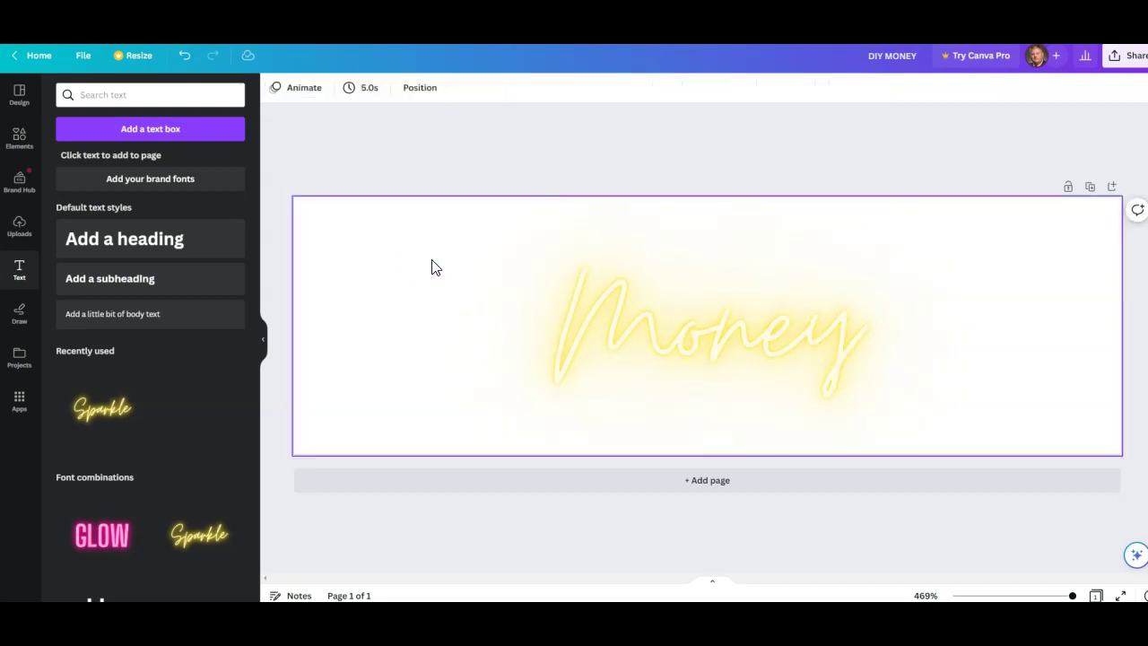
pyautogui.click(405, 341)
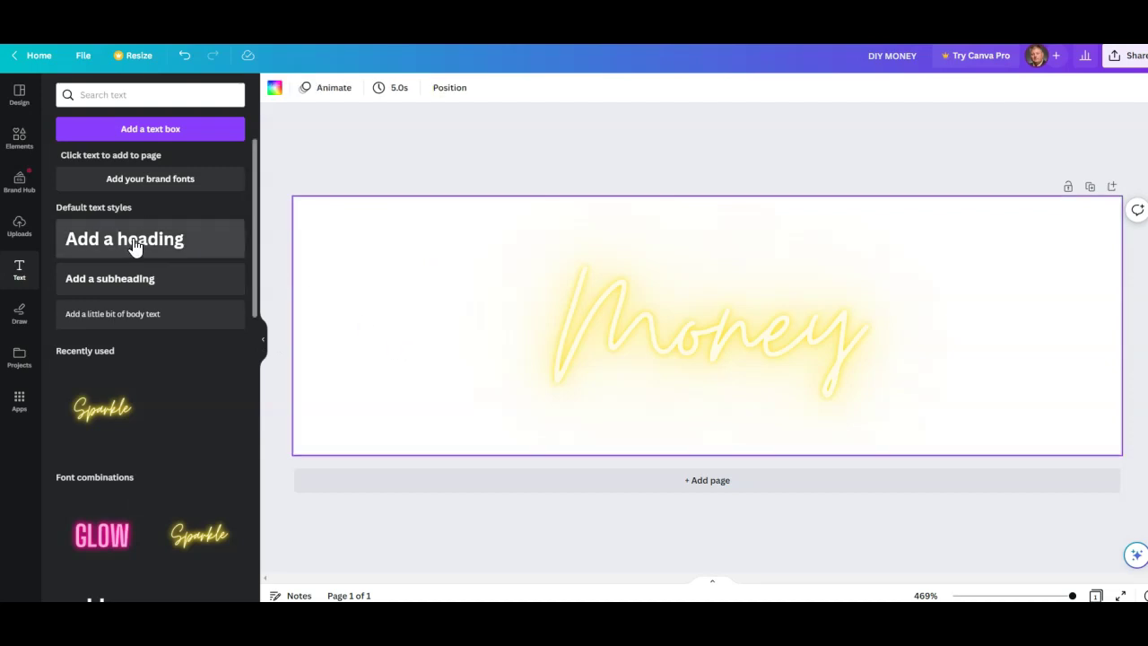
pyautogui.moveTo(133, 246); pyautogui.dragTo(441, 323)
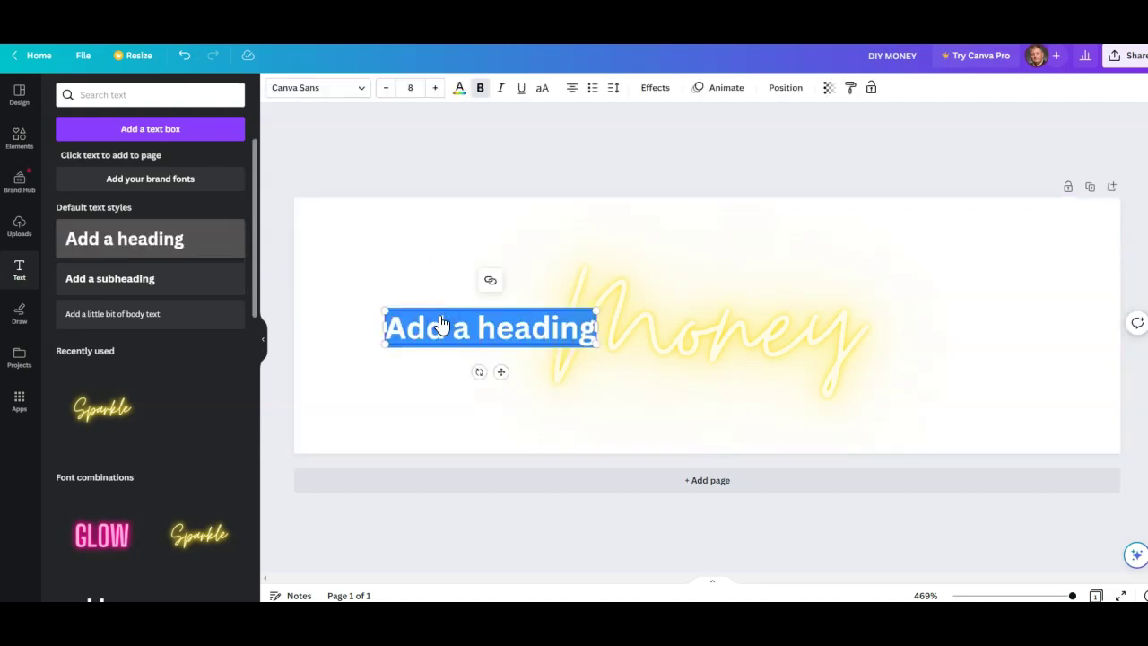
pyautogui.click(382, 386)
pyautogui.click(433, 341)
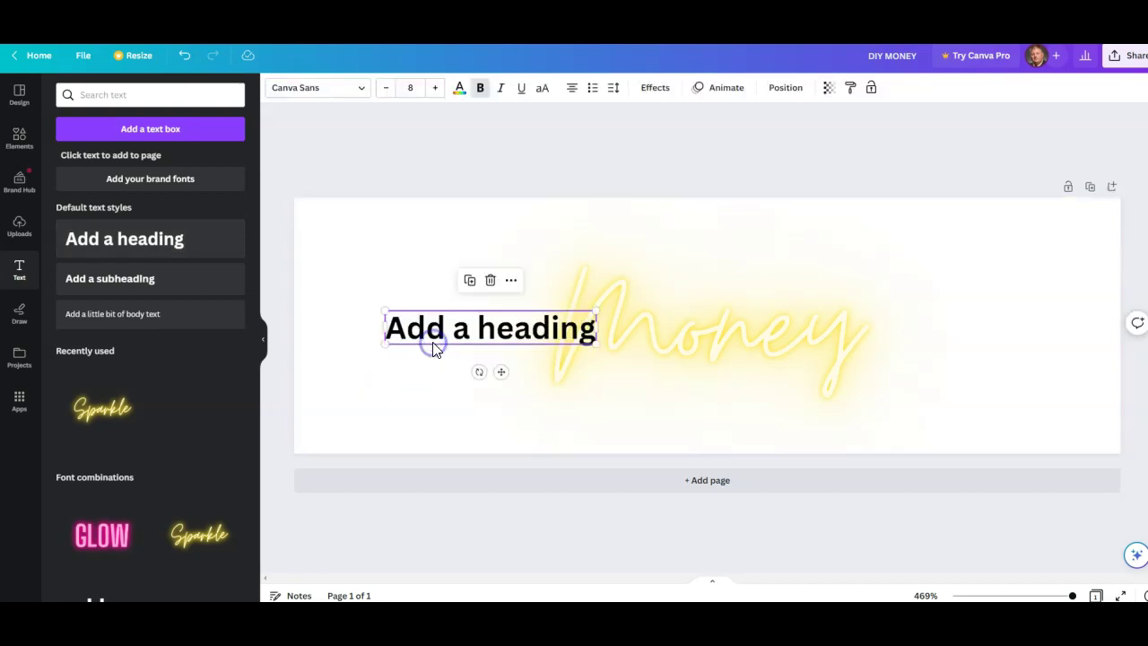
pyautogui.press('Delete')
# - Add the pink GLOW text, change it to 'DIY', and place it left of 'Money'
pyautogui.click(105, 537)
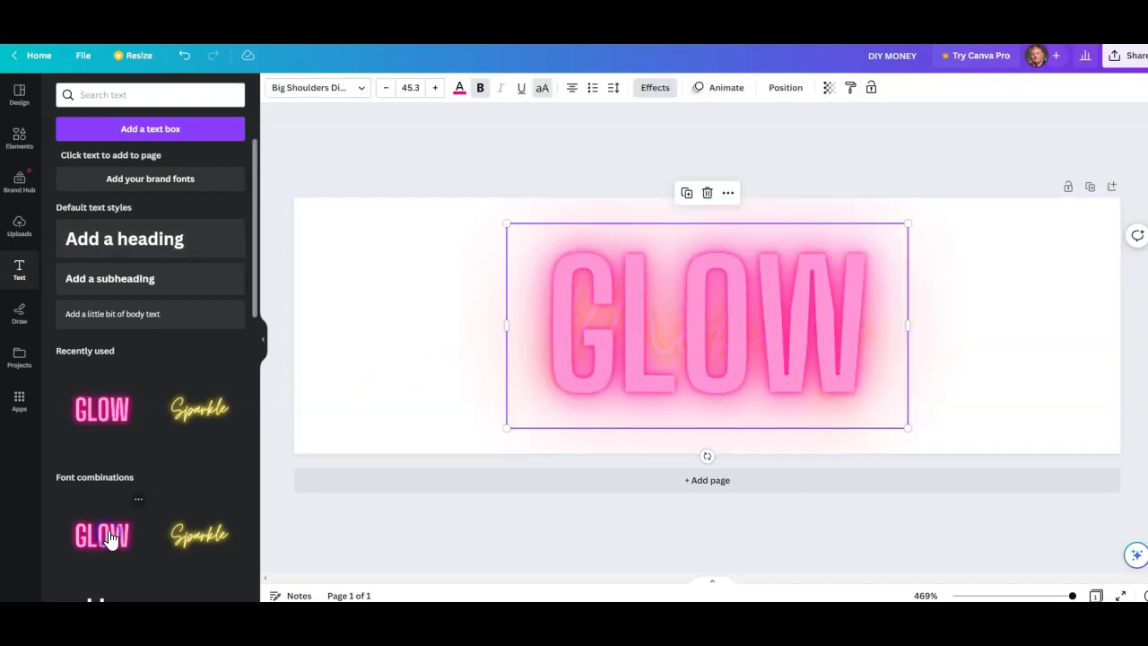
pyautogui.moveTo(580, 374); pyautogui.dragTo(597, 317)
pyautogui.doubleClick(598, 317)
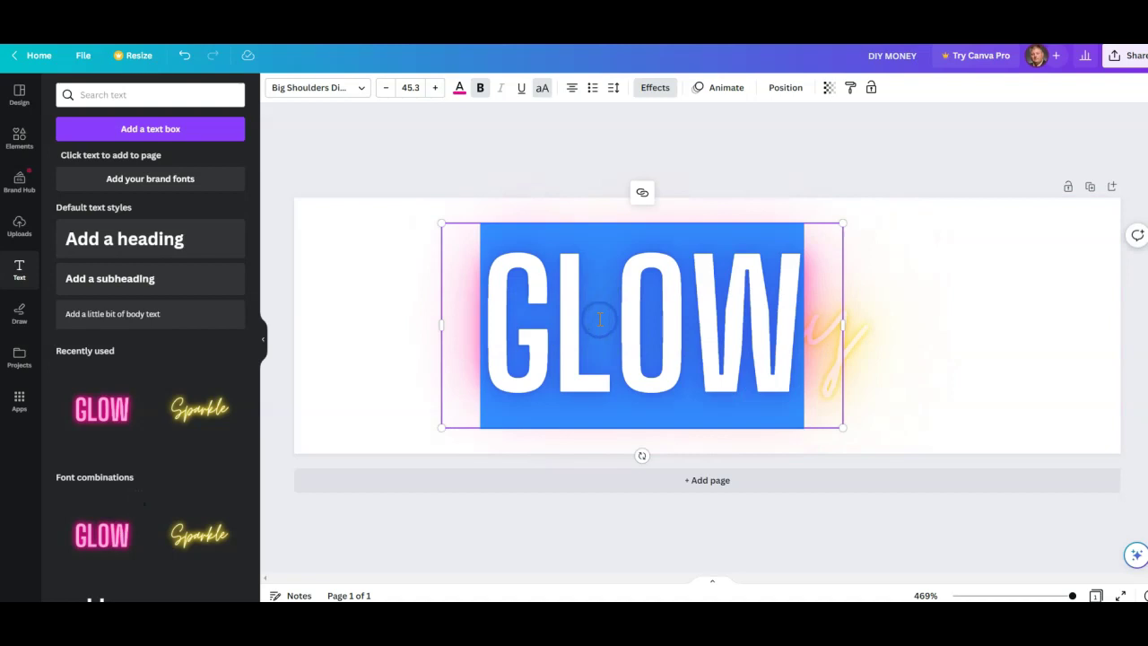
pyautogui.write('DIY')
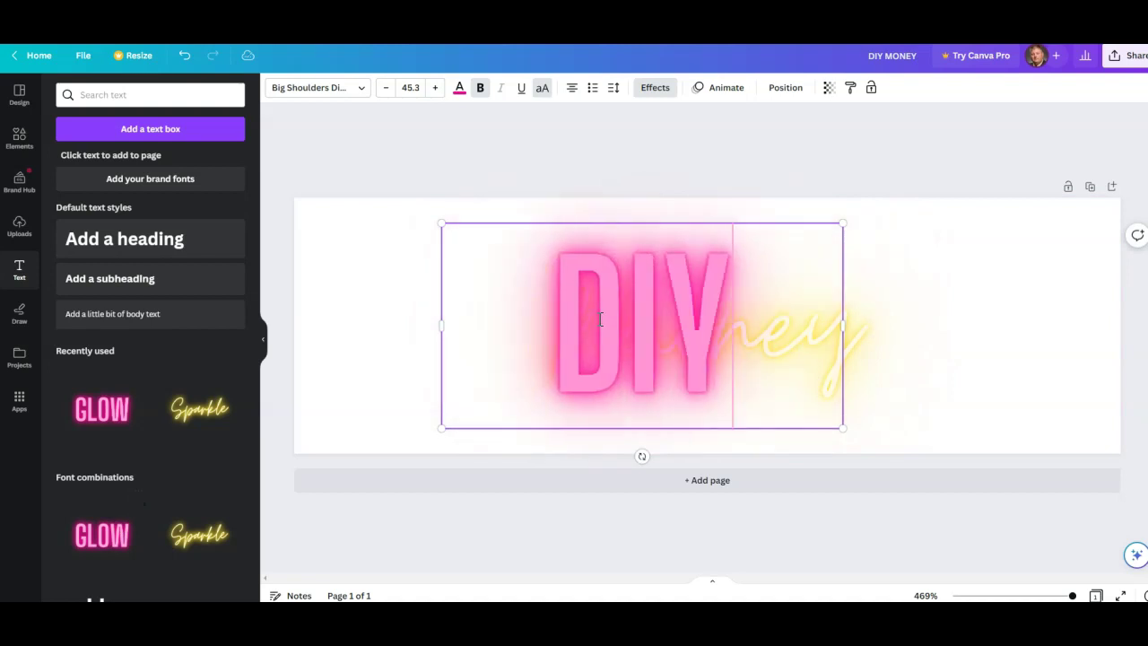
pyautogui.click(923, 292)
pyautogui.click(646, 277)
pyautogui.moveTo(646, 277); pyautogui.dragTo(489, 273)
pyautogui.moveTo(733, 346)
pyautogui.mouseDown()
pyautogui.moveTo(735, 335)
pyautogui.moveTo(773, 340)
pyautogui.moveTo(730, 347)
pyautogui.mouseUp()
pyautogui.click(963, 381)
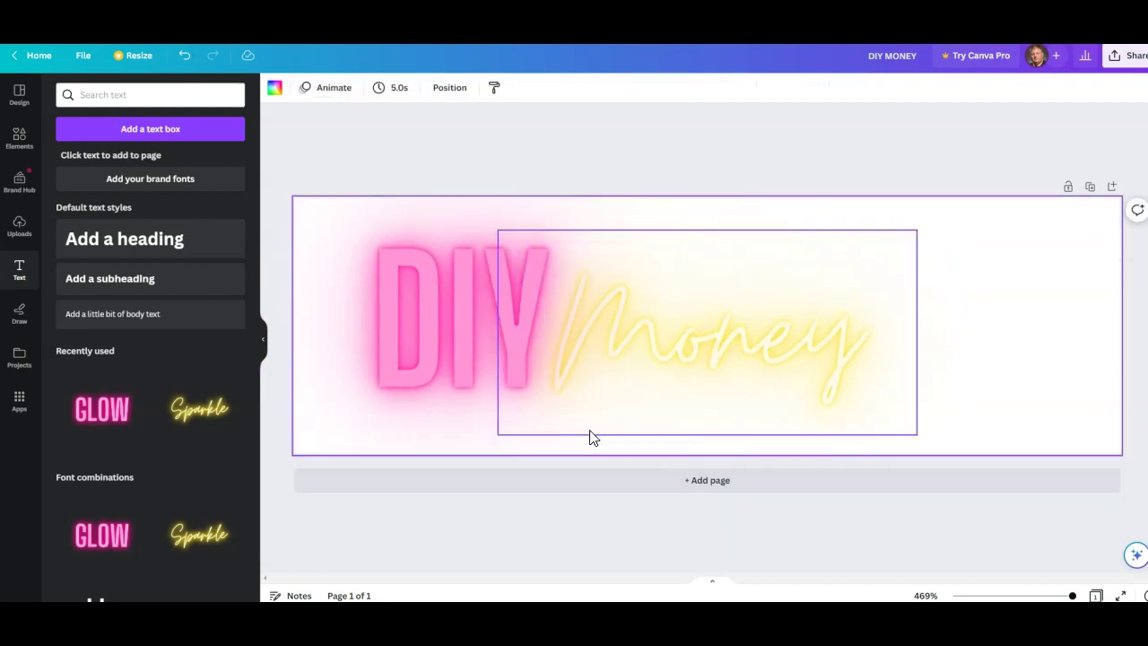
pyautogui.click(503, 370)
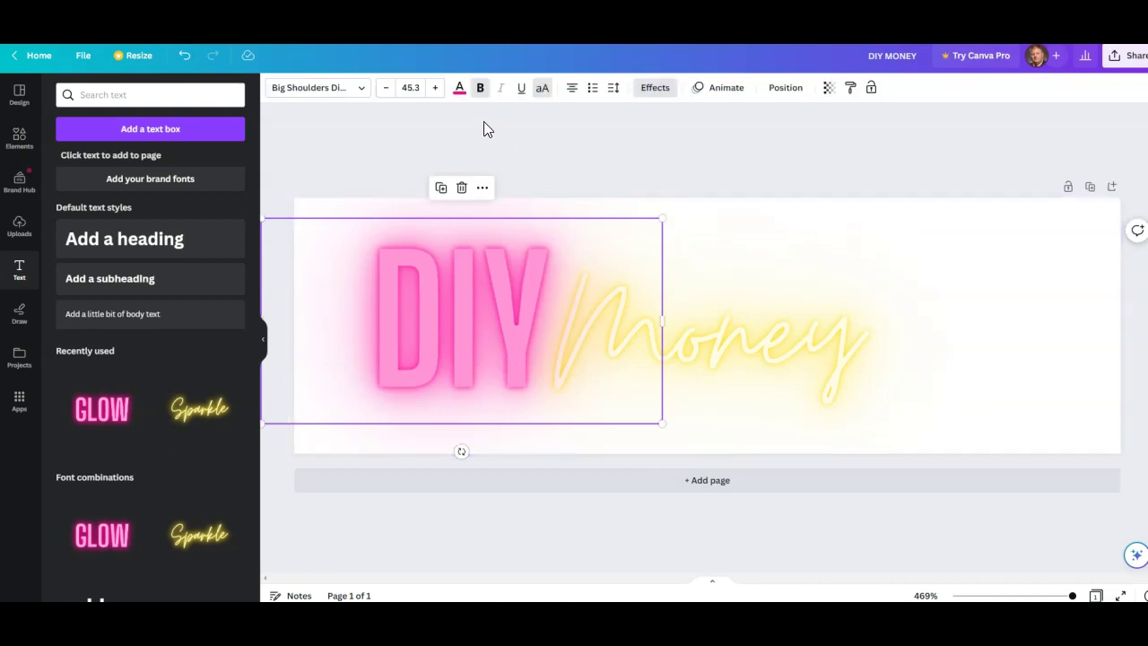
# - Colour 'DIY' blue, then make 'Money' green after trying yellow and orange
pyautogui.click(458, 89)
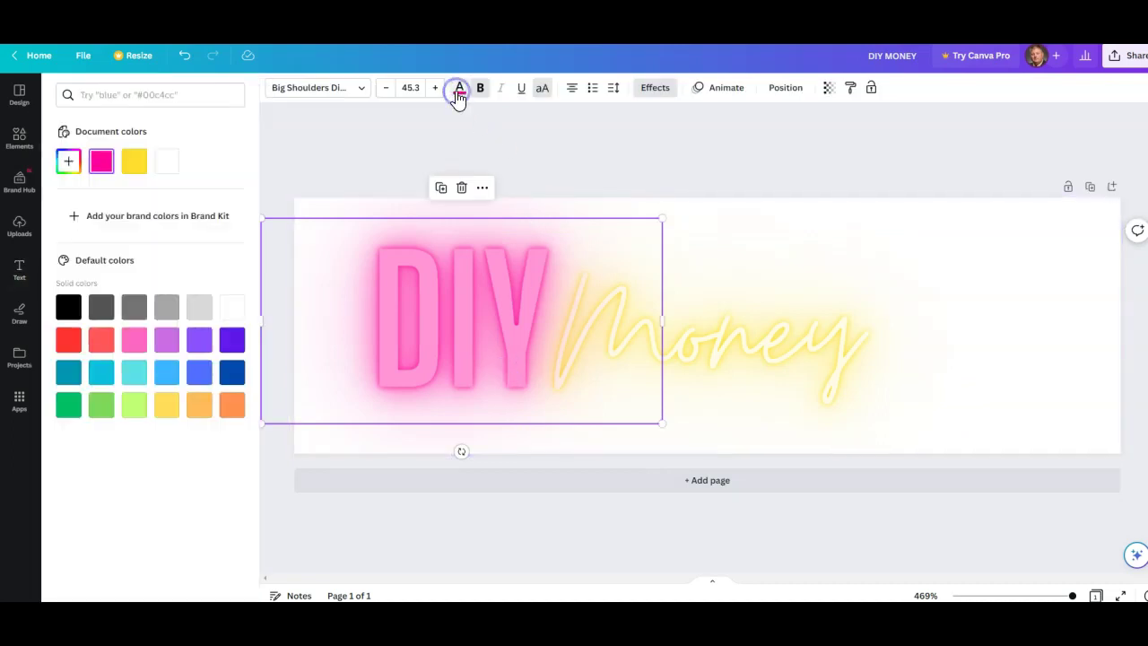
pyautogui.click(231, 371)
pyautogui.click(759, 343)
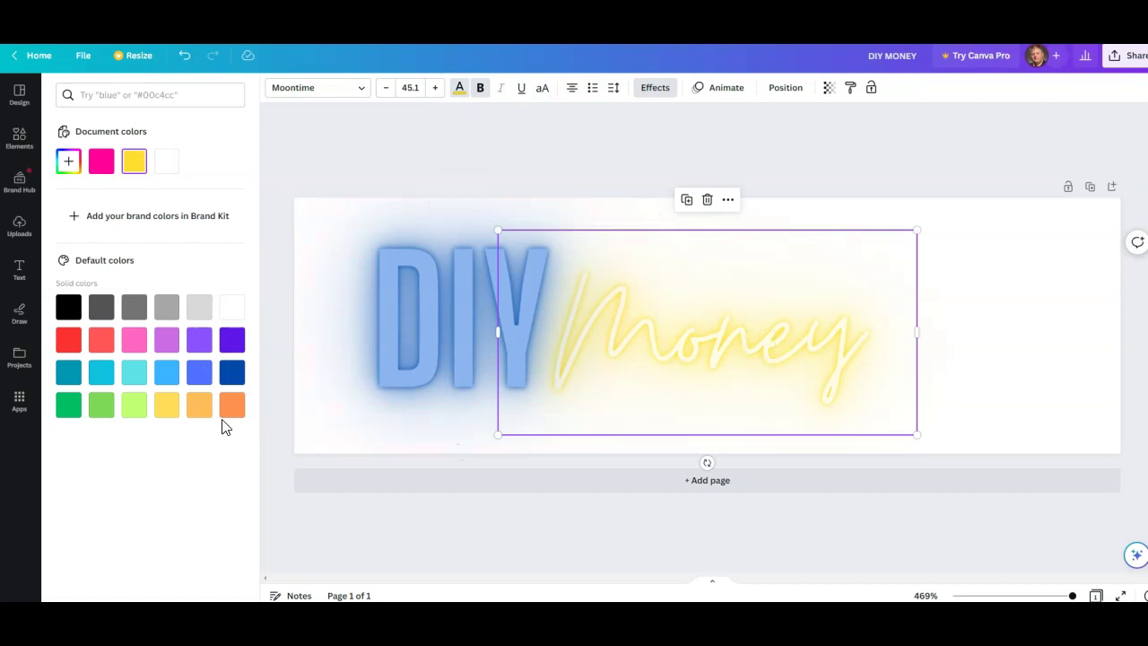
pyautogui.click(166, 408)
pyautogui.click(197, 408)
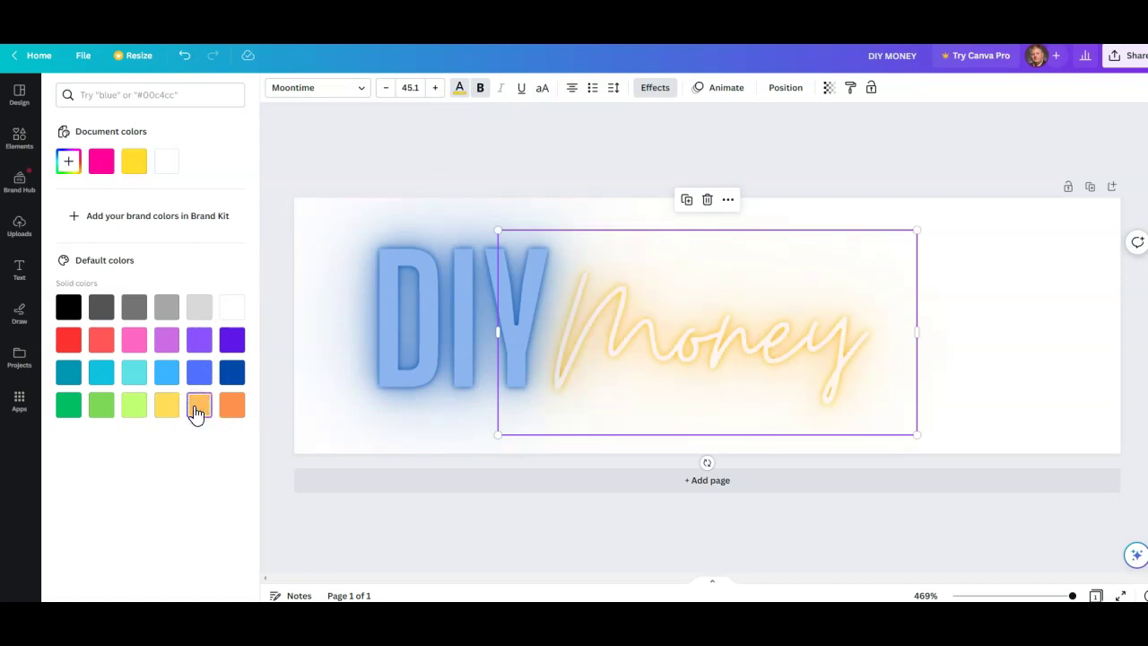
pyautogui.click(102, 408)
pyautogui.click(70, 410)
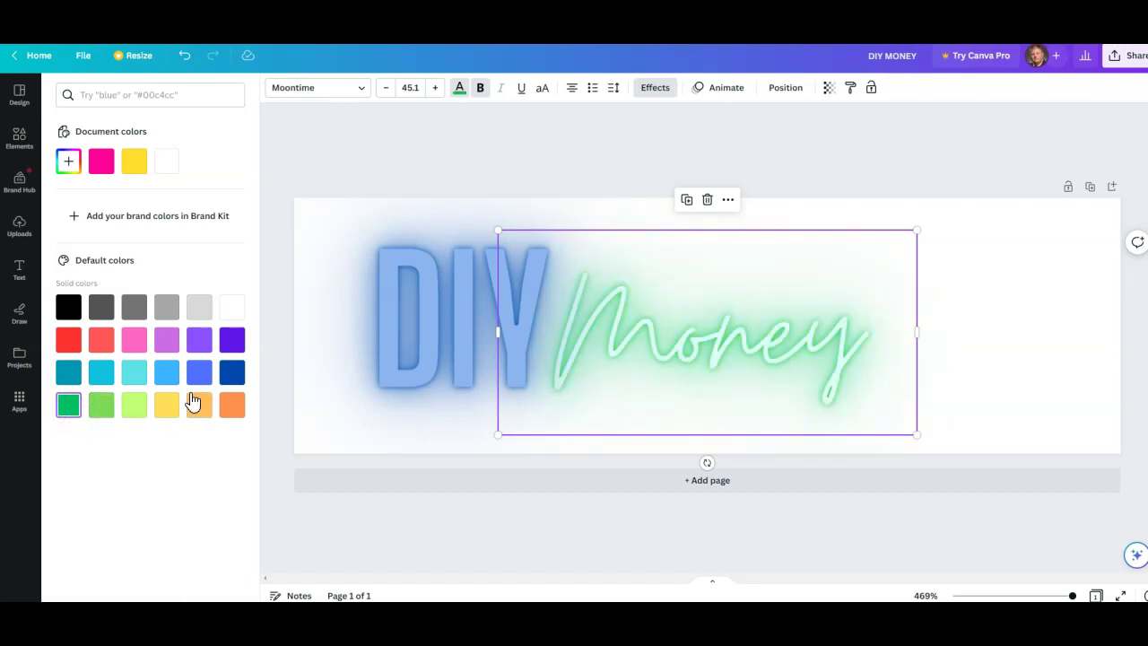
# - Test green on 'DIY' before setting it back to blue
pyautogui.click(373, 363)
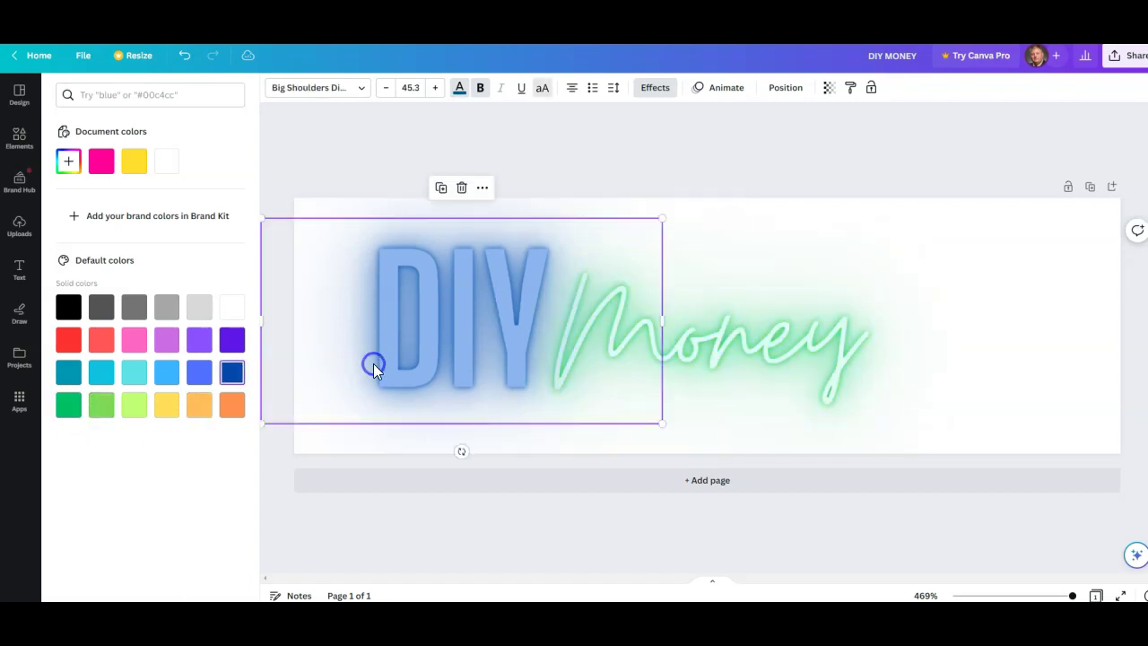
pyautogui.click(61, 410)
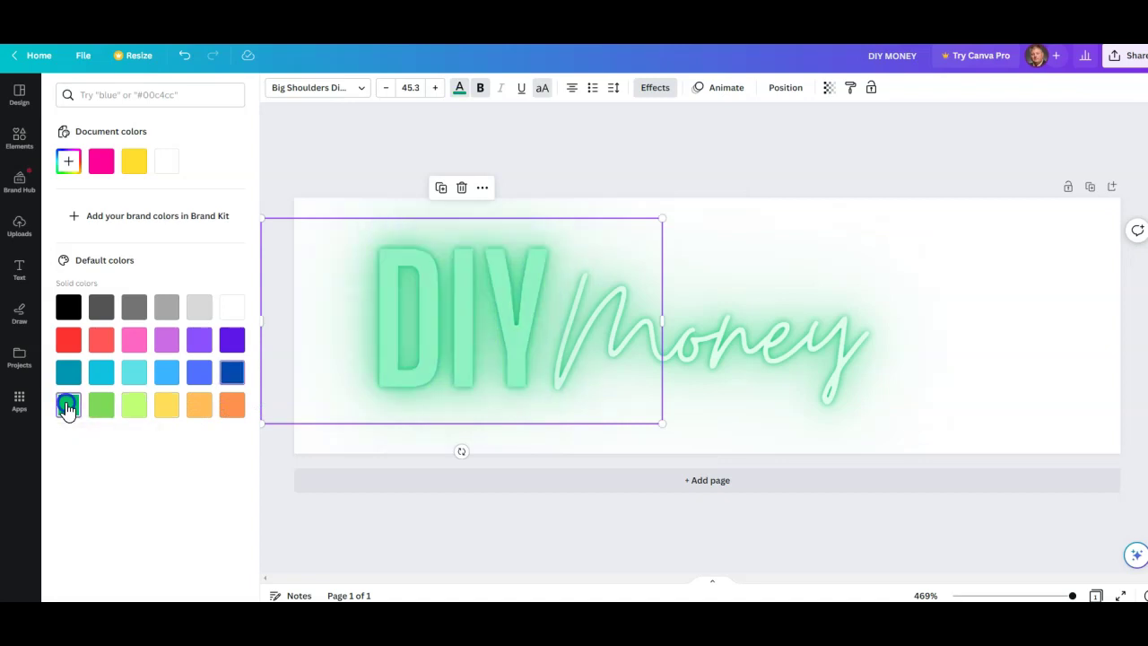
pyautogui.click(226, 376)
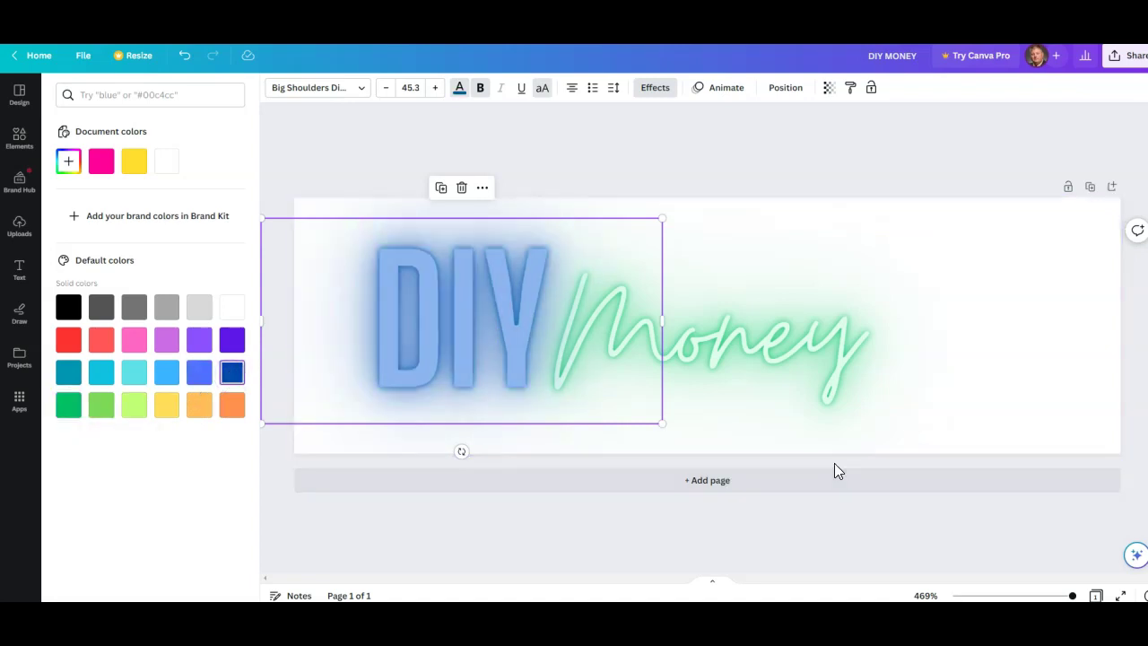
pyautogui.press('Escape')
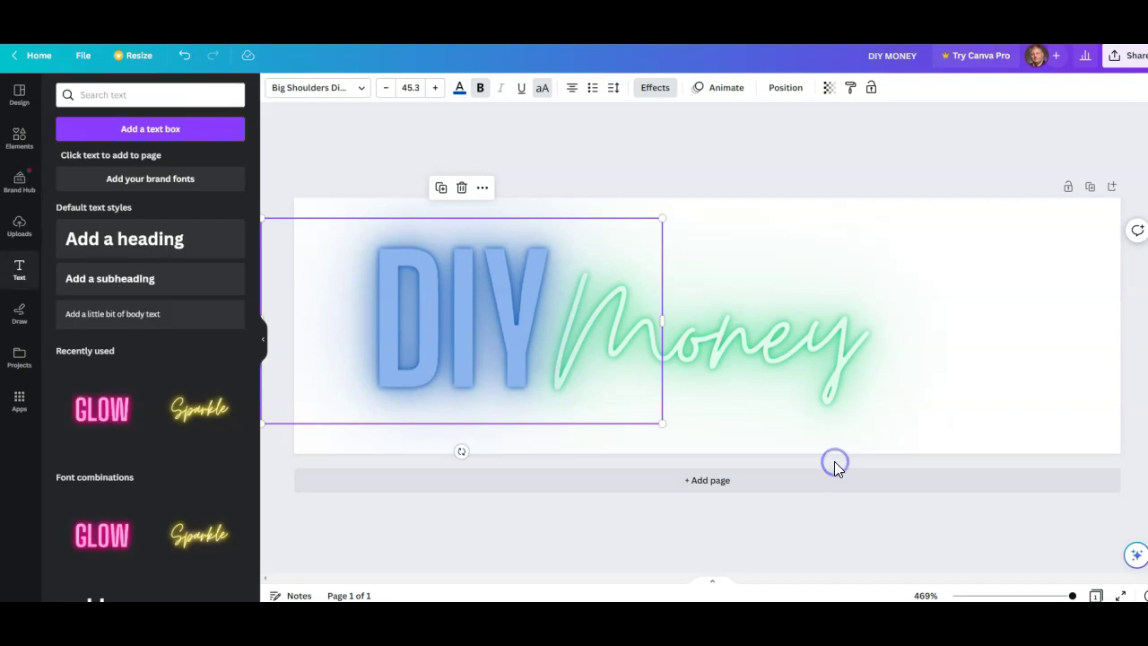
pyautogui.click(803, 173)
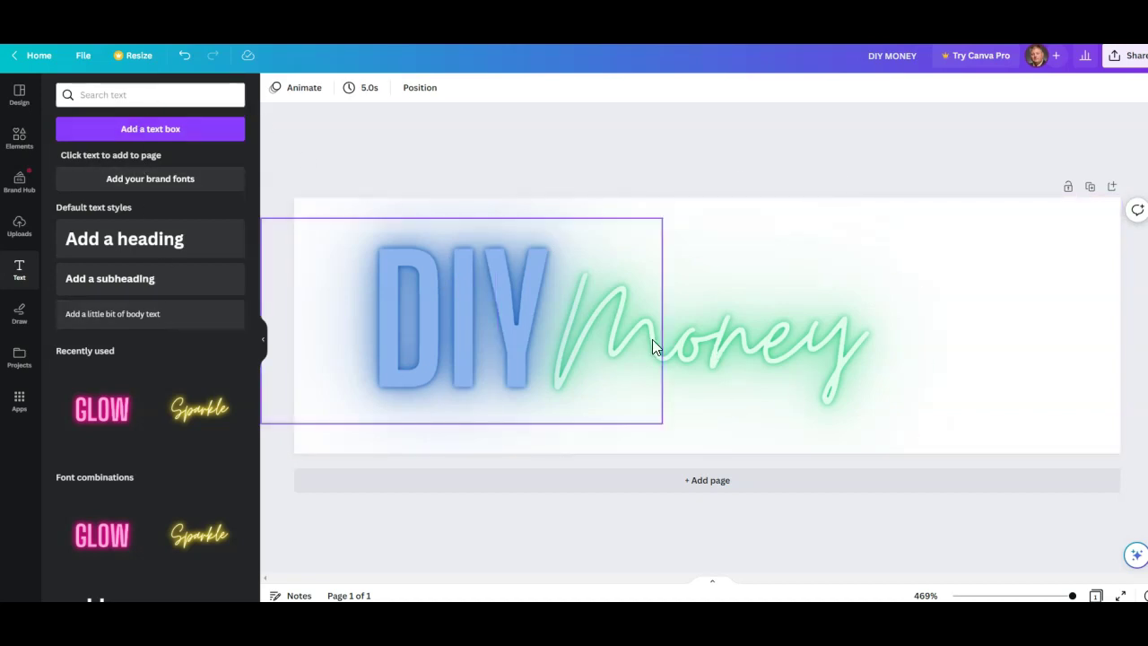
pyautogui.scroll(-1, 114, 459)
pyautogui.scroll(-1, 114, 460)
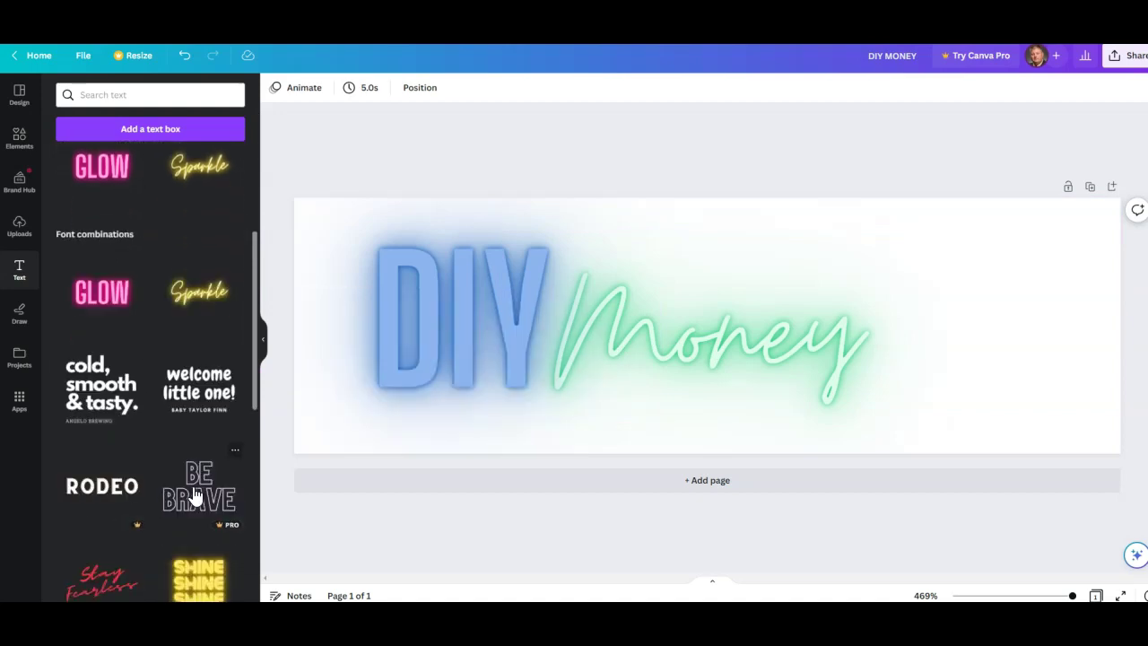
pyautogui.click(193, 486)
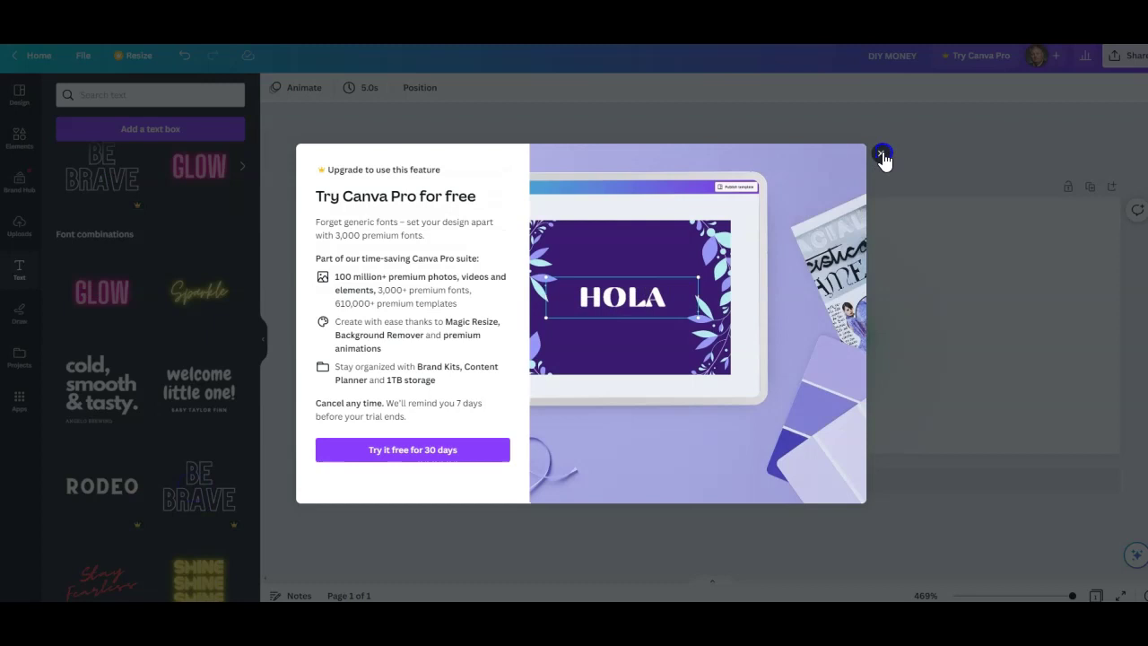
pyautogui.click(881, 153)
pyautogui.scroll(2, 120, 399)
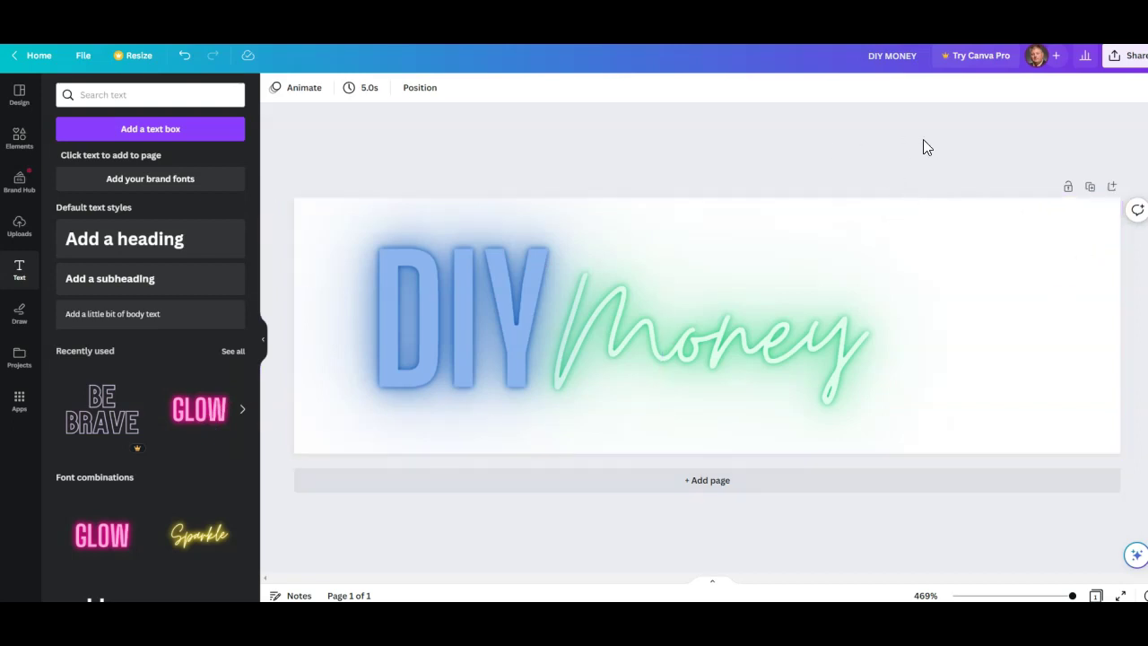
# - Download the design as the PNG 'DIY MONEY.png' and open the downloaded file
pyautogui.click(1121, 62)
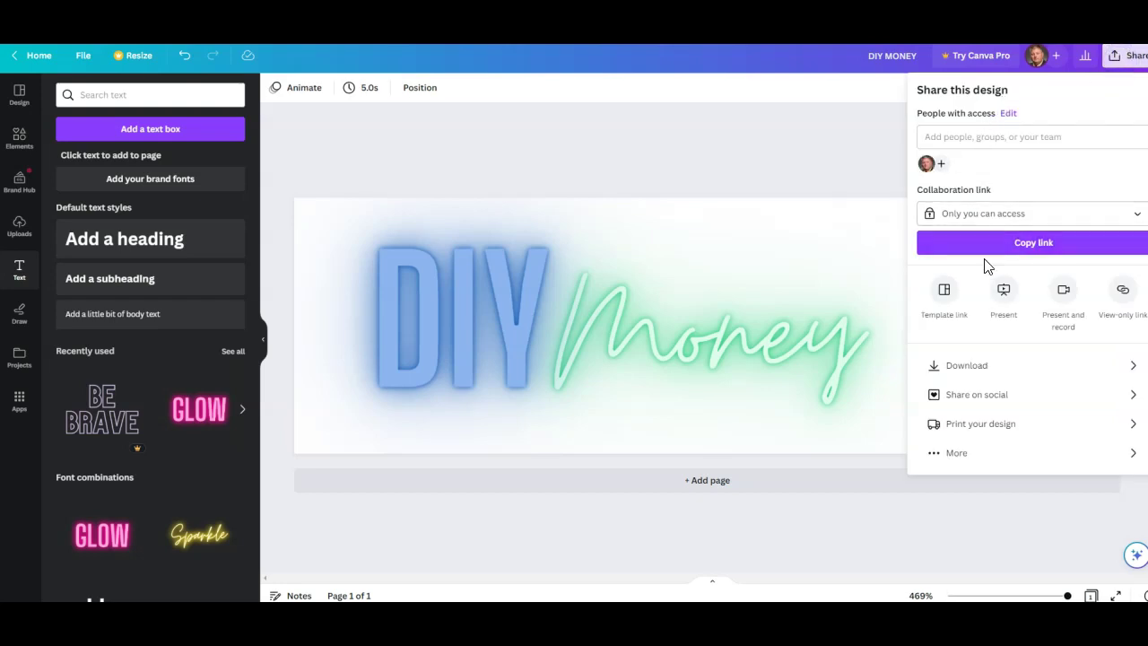
pyautogui.click(952, 365)
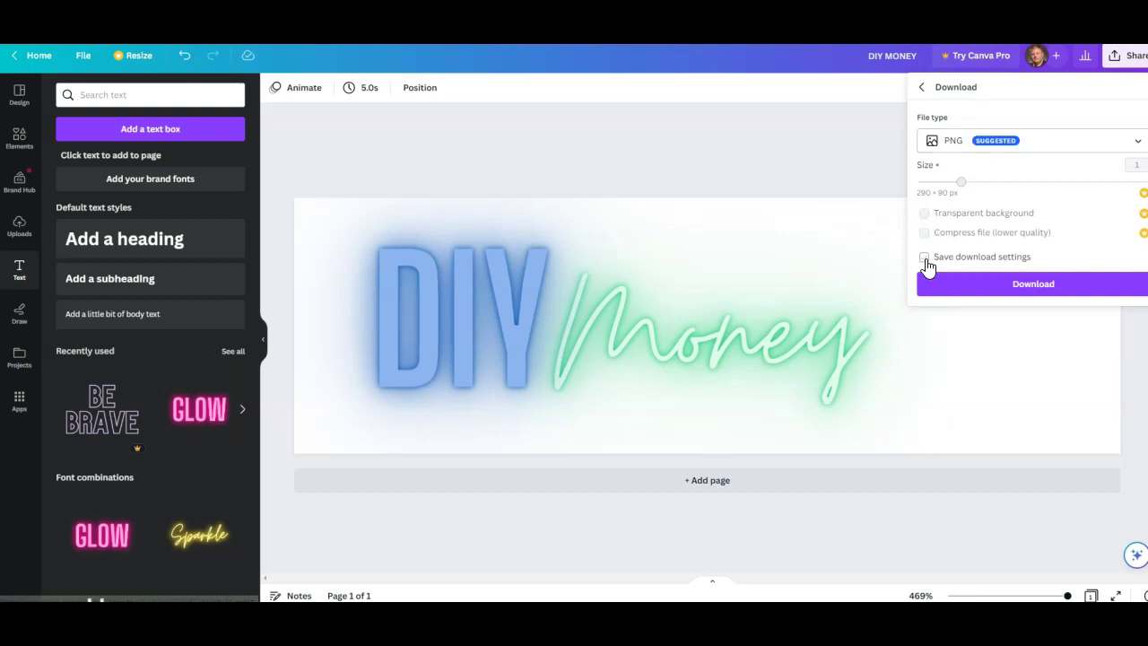
pyautogui.click(1025, 285)
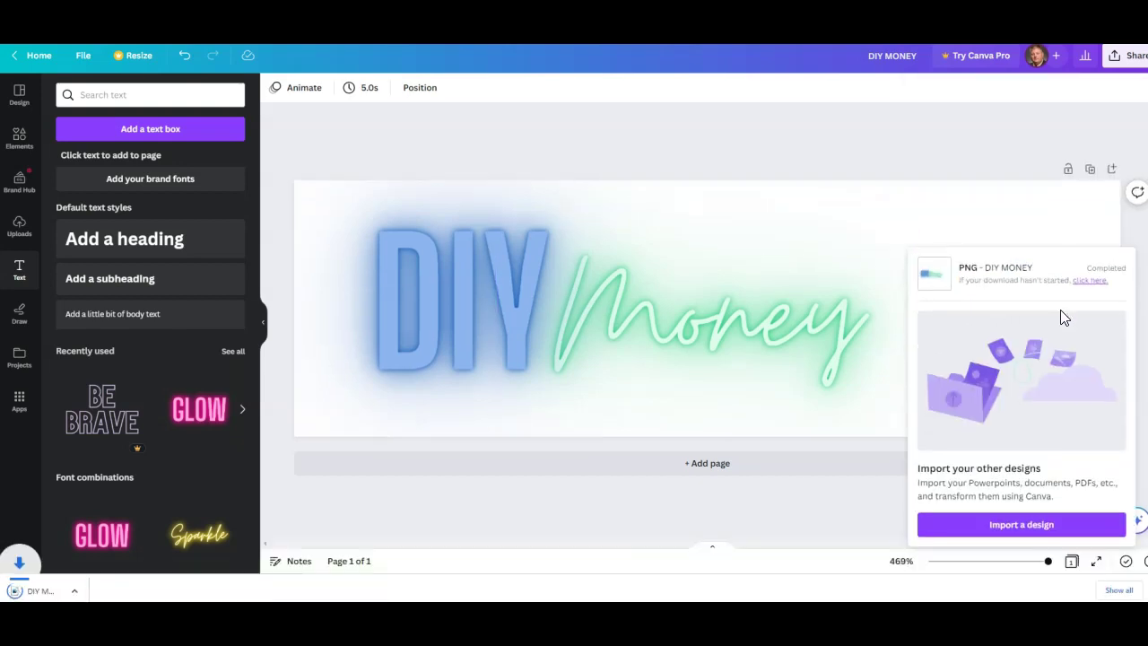
pyautogui.click(80, 585)
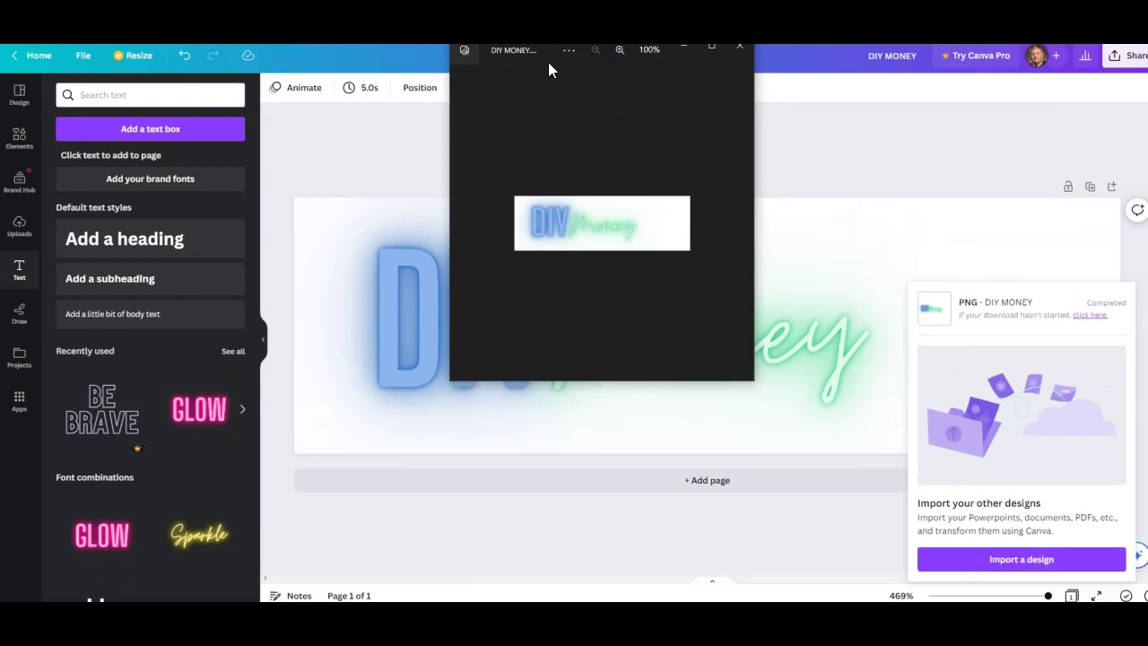
# - Move the Photos window to inspect the exported DIY MONEY.png image
pyautogui.moveTo(550, 56); pyautogui.dragTo(493, 88)
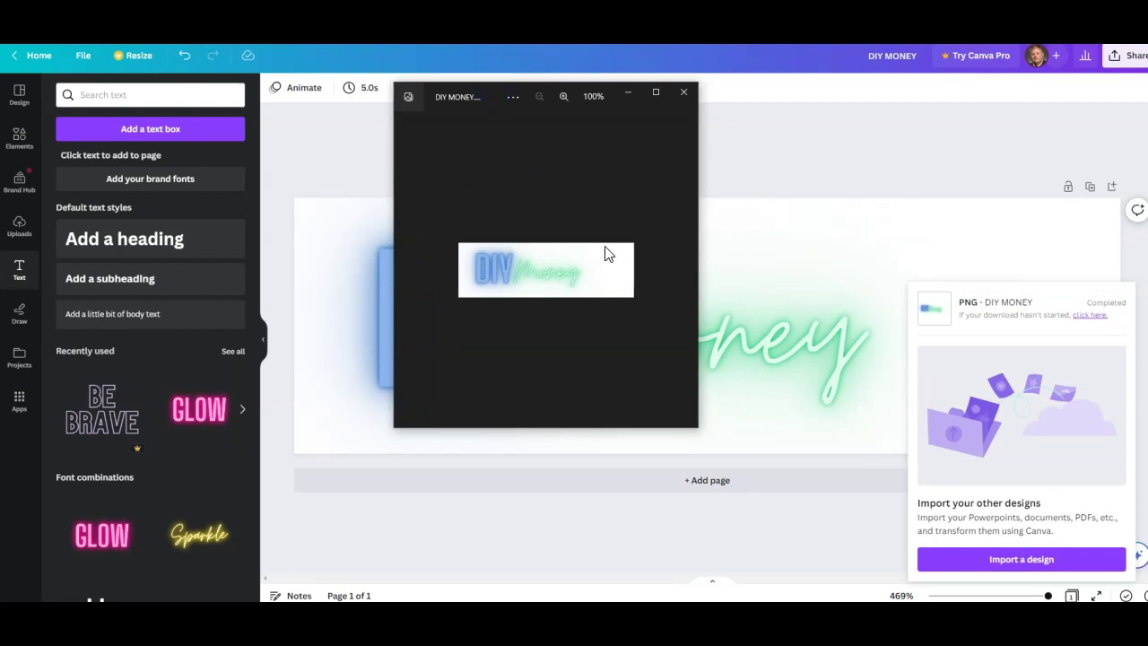
# - Close Photos, then enlarge 'Money' to 75.4 and reposition it on the canvas
pyautogui.click(685, 91)
pyautogui.click(781, 391)
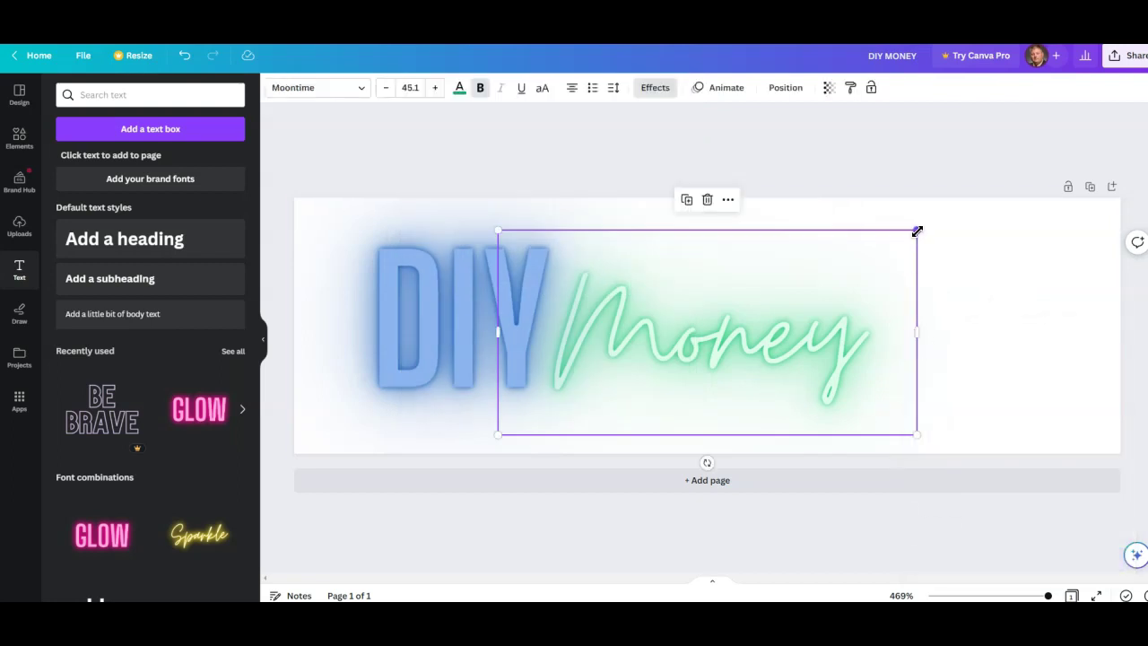
pyautogui.moveTo(916, 231); pyautogui.dragTo(1130, 193)
pyautogui.moveTo(843, 313); pyautogui.dragTo(903, 341)
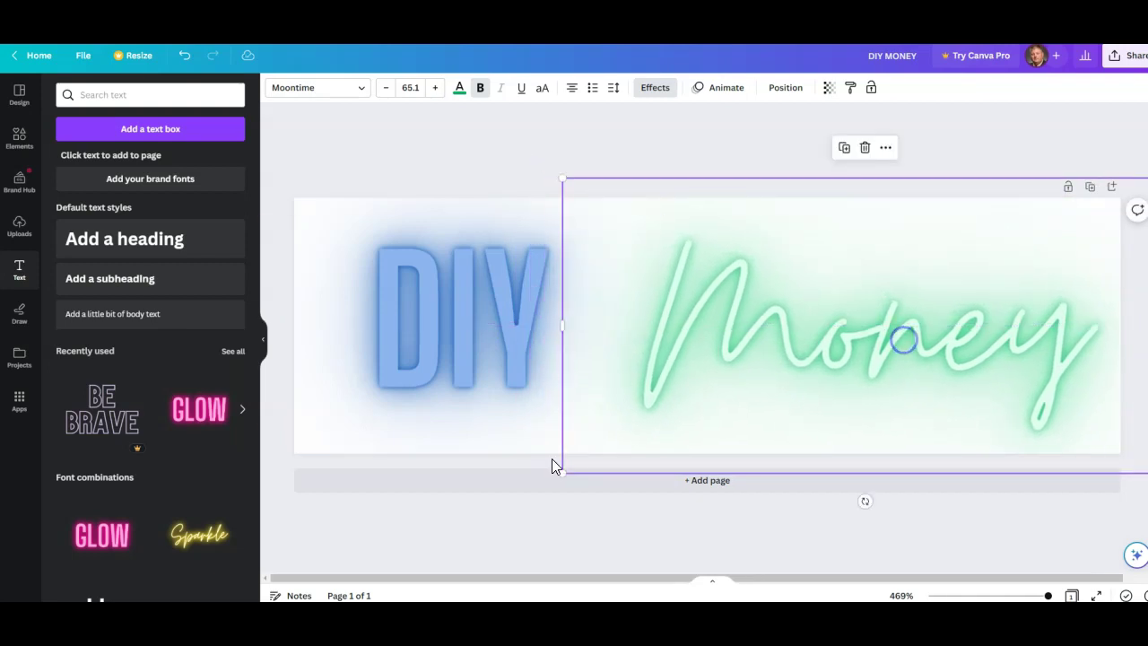
pyautogui.moveTo(563, 473); pyautogui.dragTo(456, 501)
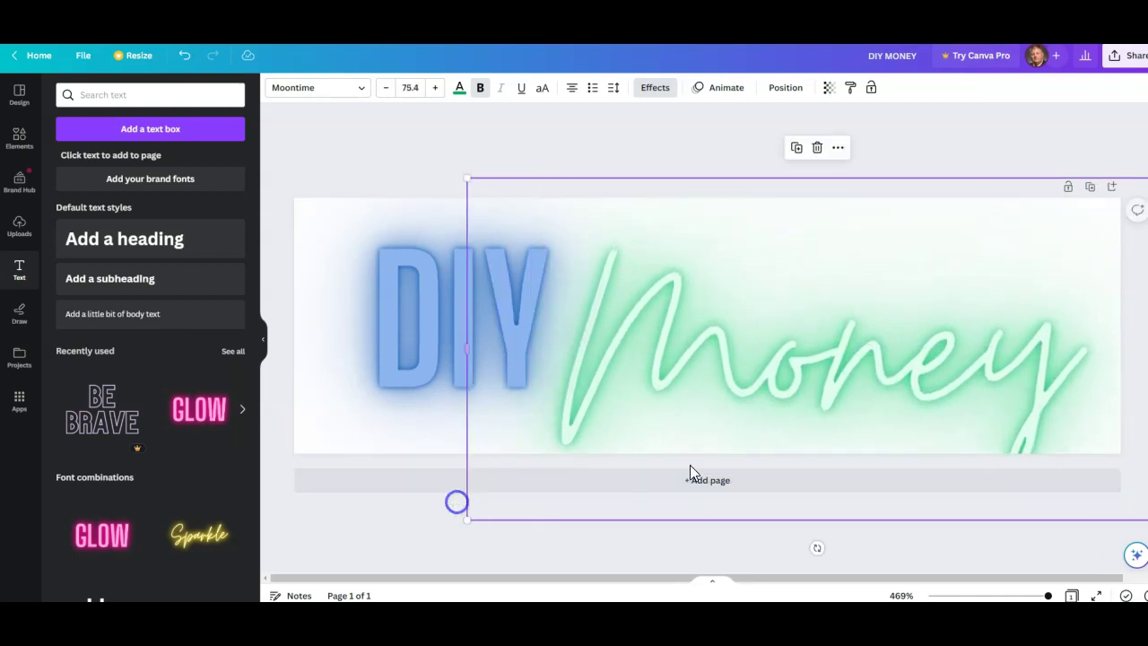
pyautogui.moveTo(828, 377); pyautogui.dragTo(827, 350)
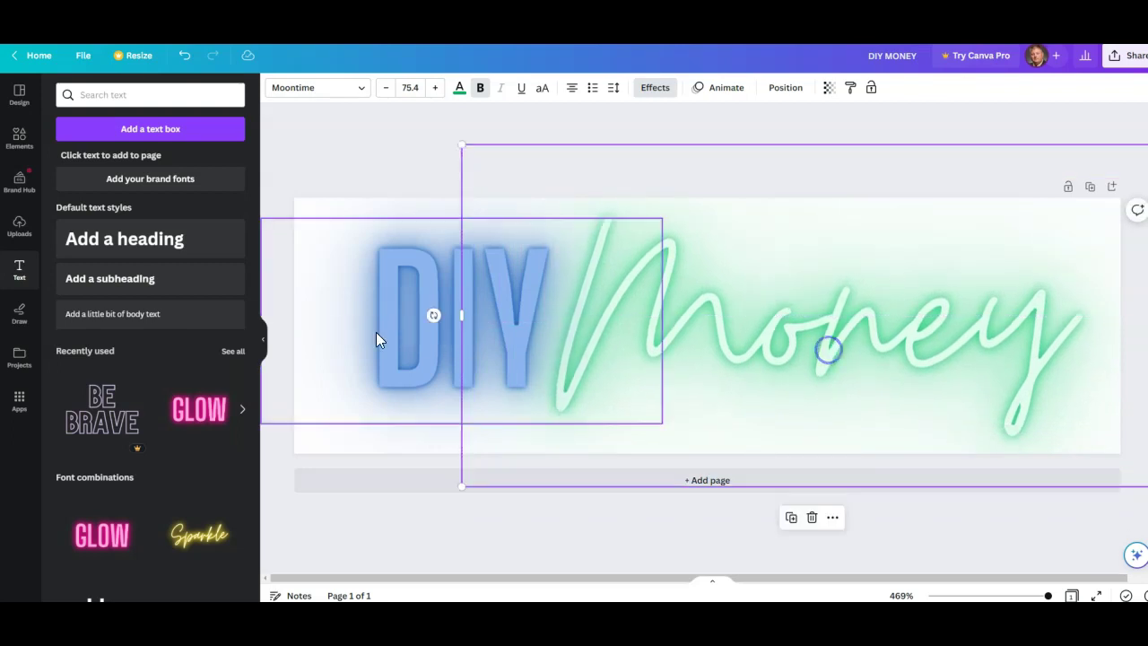
# - Enlarge 'DIY' to 57.3 and move it left and up beside 'Money'
pyautogui.click(371, 333)
pyautogui.moveTo(661, 425); pyautogui.dragTo(763, 481)
pyautogui.moveTo(546, 335); pyautogui.dragTo(471, 318)
# - Re-download the enlarged logo as PNG and open 'DIY MONEY (1).png'
pyautogui.click(837, 135)
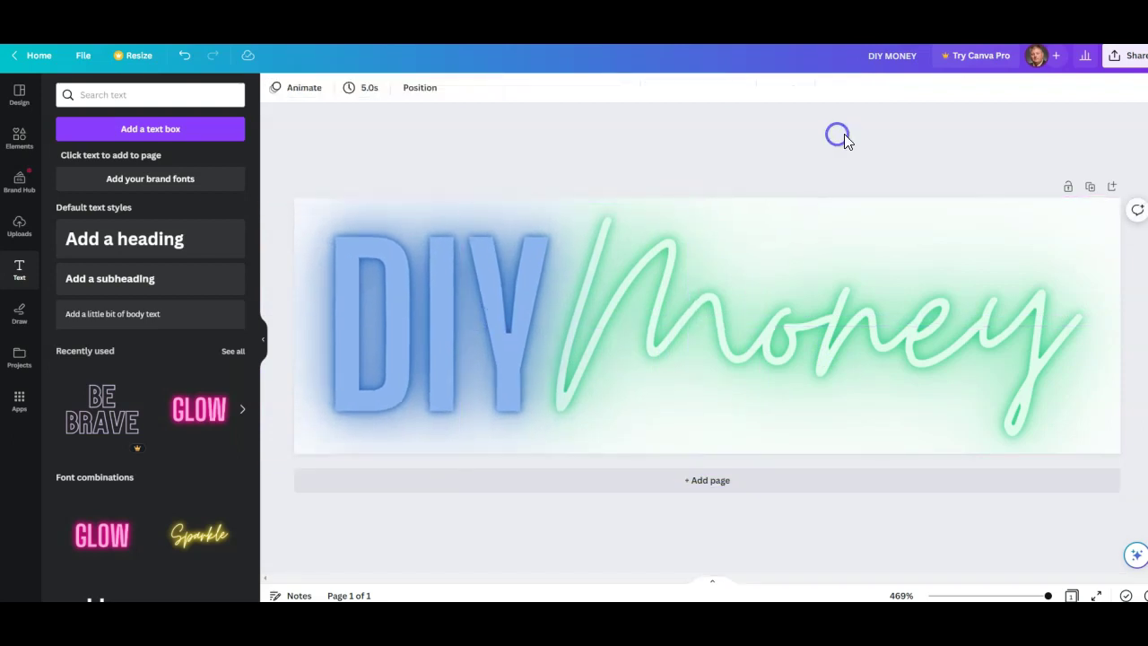
pyautogui.click(1126, 55)
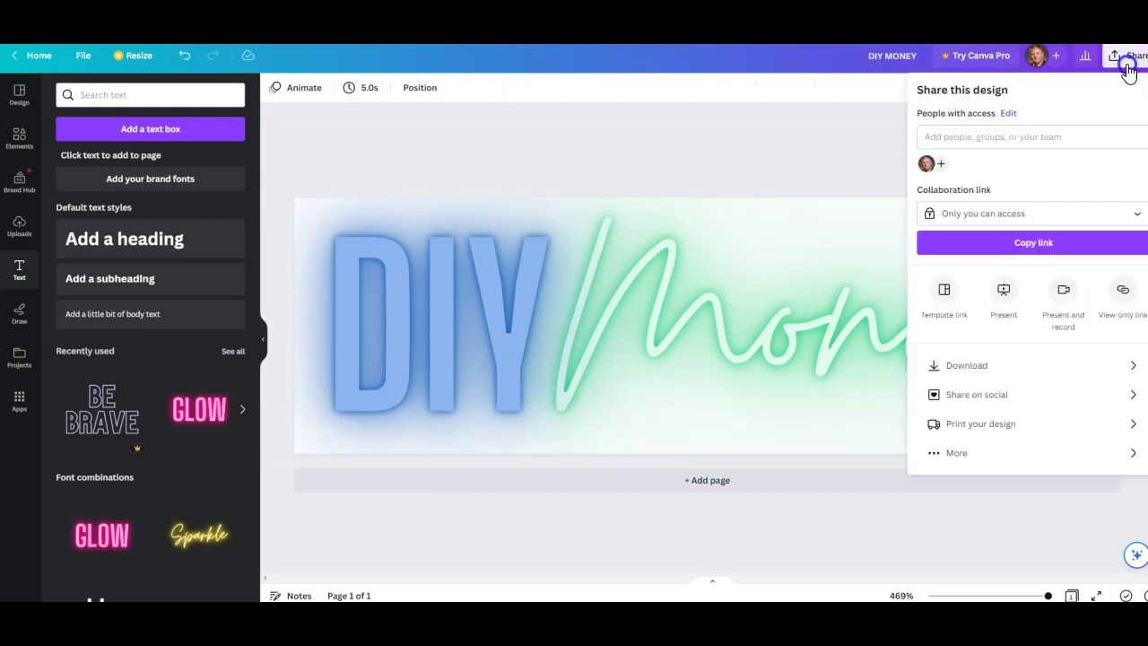
pyautogui.click(982, 366)
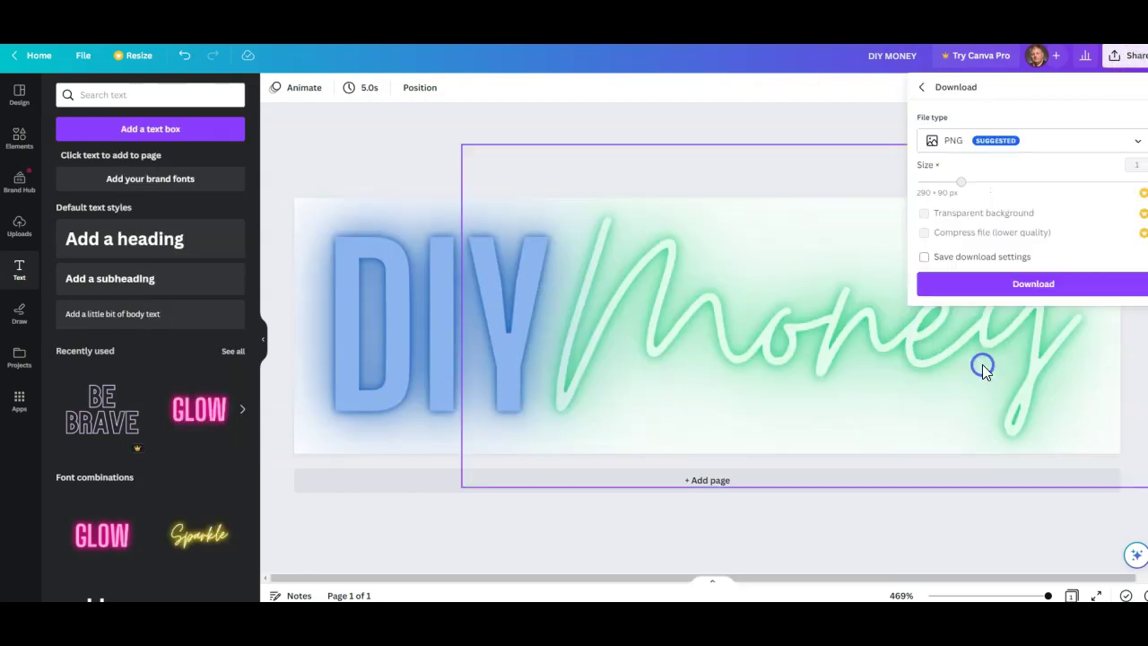
pyautogui.click(1023, 285)
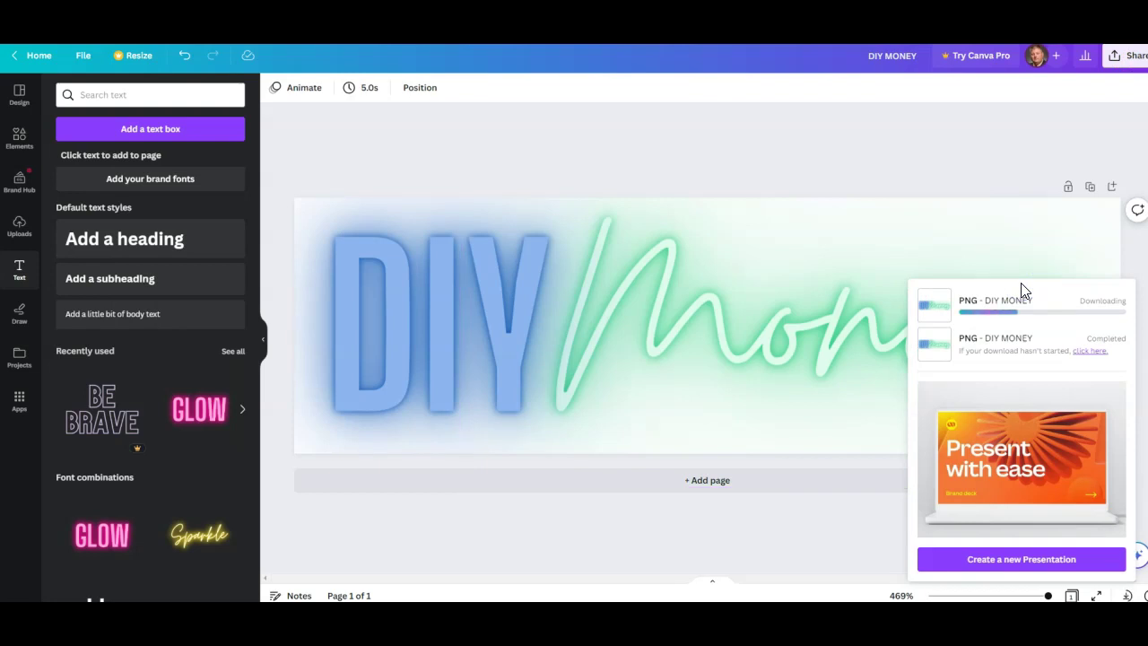
pyautogui.click(95, 592)
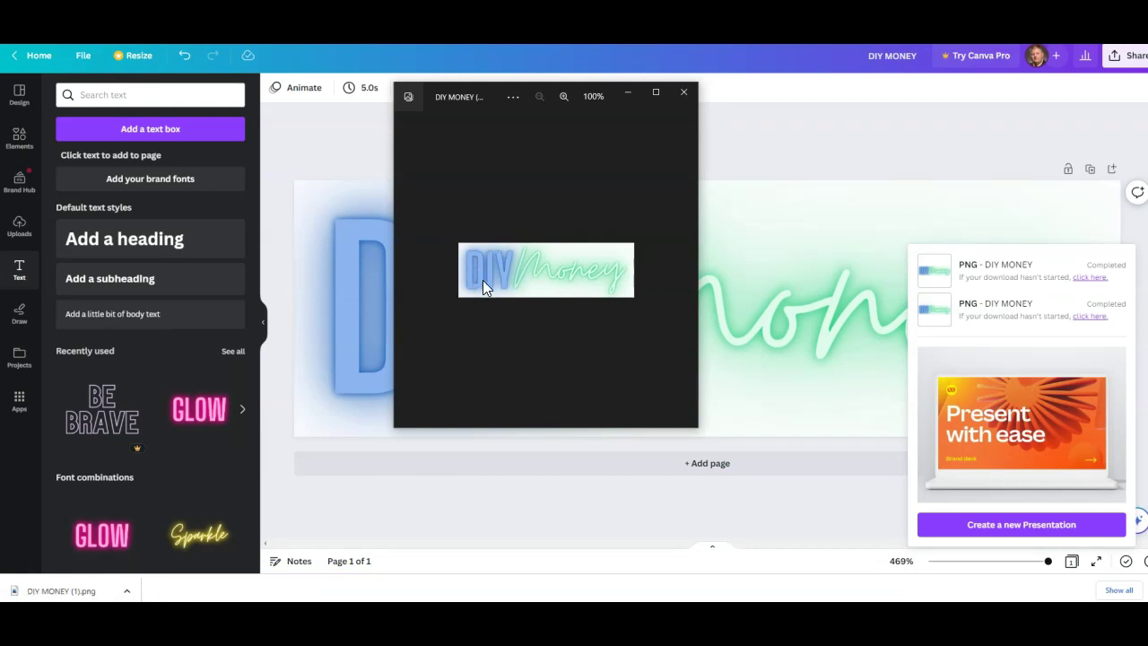
pyautogui.click(684, 92)
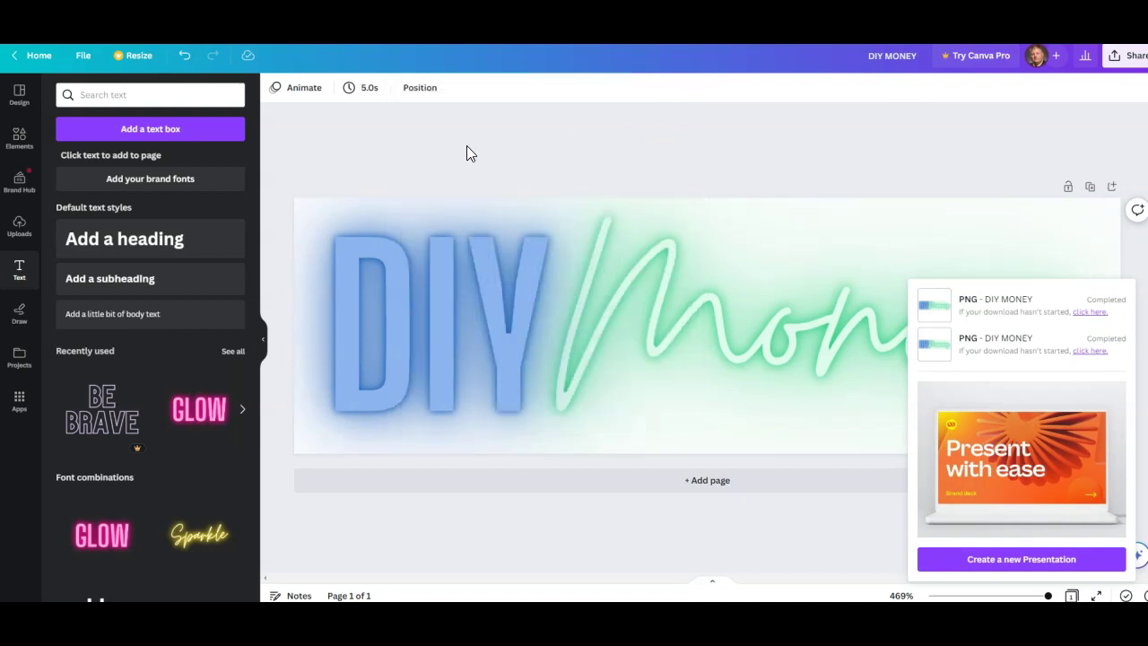